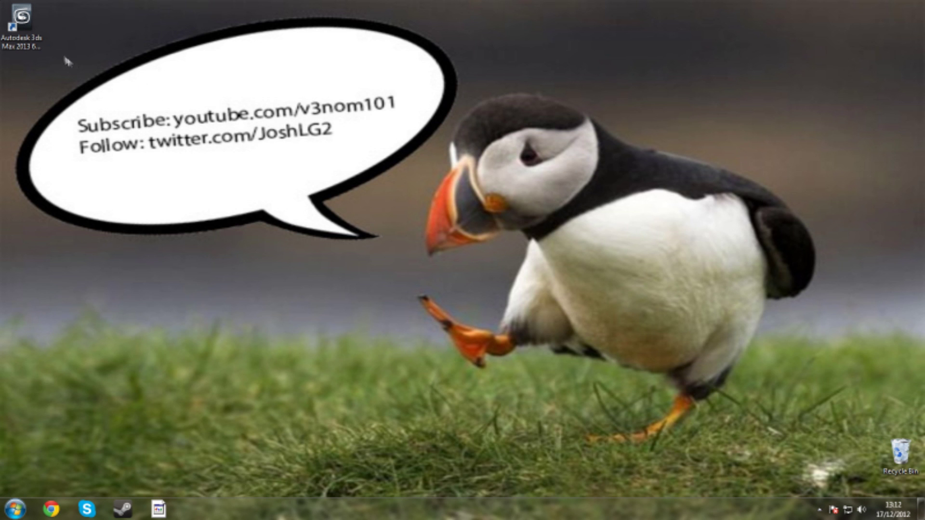
- Launch Autodesk 3ds Max 2013 from its desktop shortcut
{"action": "double_click", "coordinate": [24, 33]}
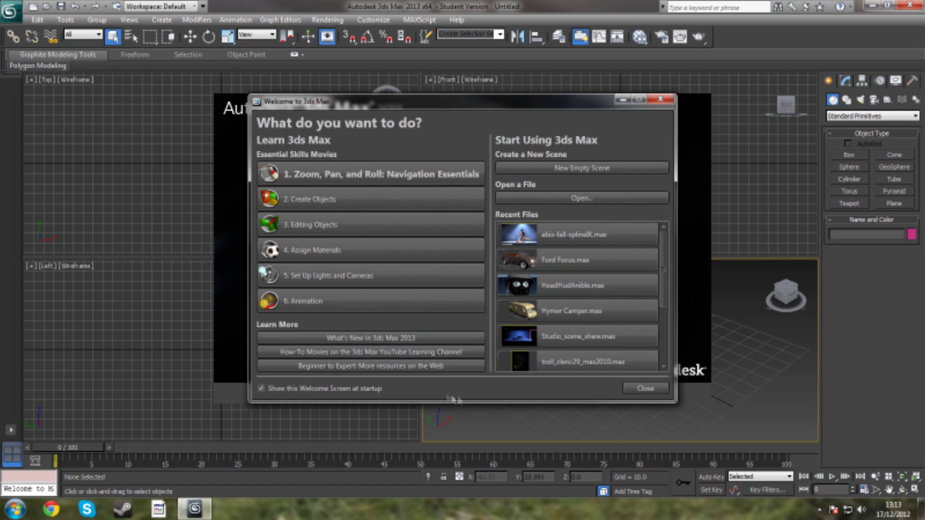
- Close the welcome screens and maximize the Perspective viewport, zoomed out and tilted
{"action": "left_click", "coordinate": [644, 389]}
{"action": "left_click", "coordinate": [471, 395]}
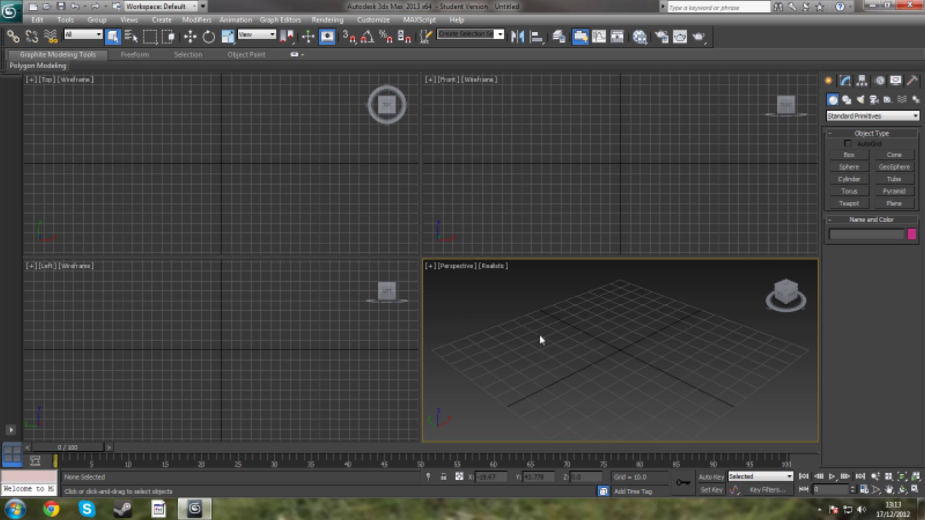
{"action": "key", "text": "alt+w"}
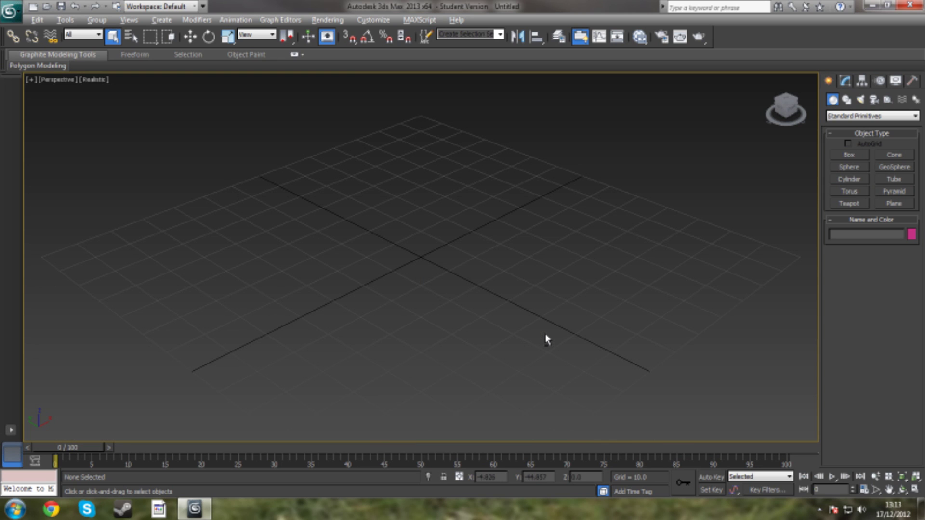
{"action": "scroll", "coordinate": [457, 248], "scroll_direction": "down", "scroll_amount": 5}
{"action": "mouse_move", "coordinate": [453, 254]}
{"action": "middle_mouse_down", "text": "alt"}
{"action": "mouse_move", "coordinate": [316, 260]}
{"action": "mouse_move", "coordinate": [468, 262]}
{"action": "mouse_move", "coordinate": [436, 260]}
{"action": "middle_mouse_up", "text": "alt"}
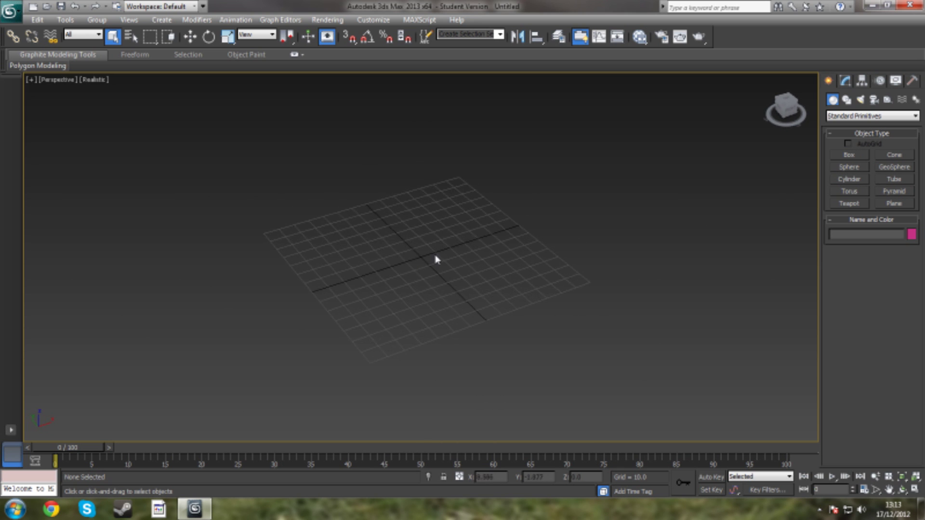
- Create Box001, a flat ground box about 138.5 long, 26 wide and 2.2 high
{"action": "left_click", "coordinate": [849, 155]}
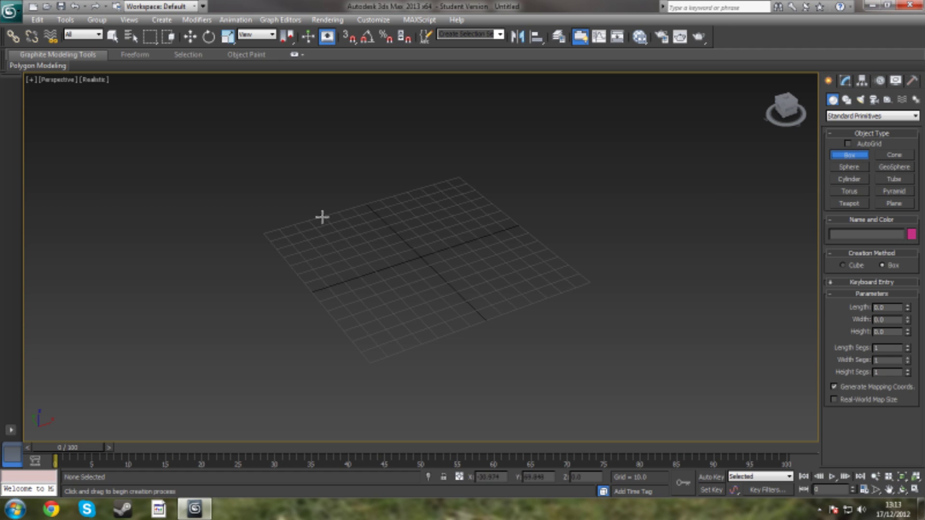
{"action": "left_click_drag", "start_coordinate": [327, 216], "coordinate": [485, 319]}
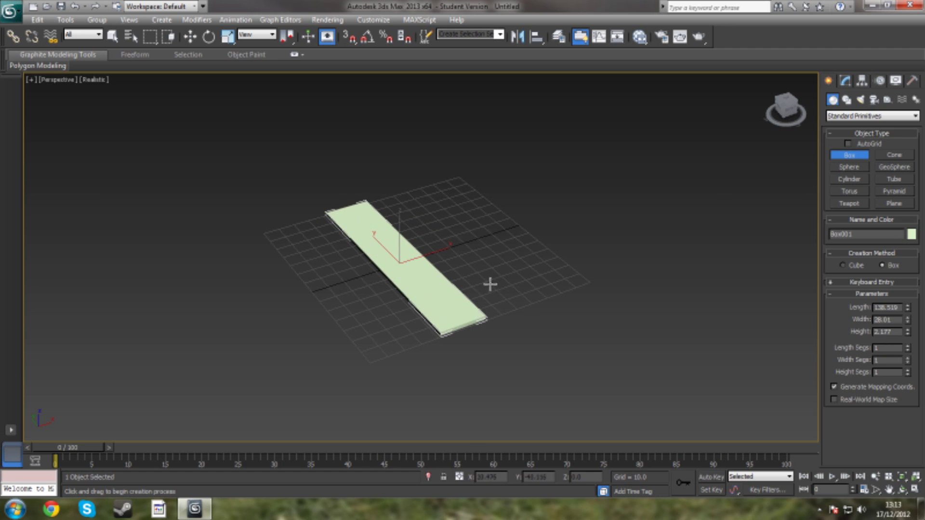
{"action": "middle_click_drag", "start_coordinate": [489, 284], "coordinate": [489, 258], "text": "alt"}
{"action": "scroll", "coordinate": [568, 295], "scroll_direction": "up", "scroll_amount": 3}
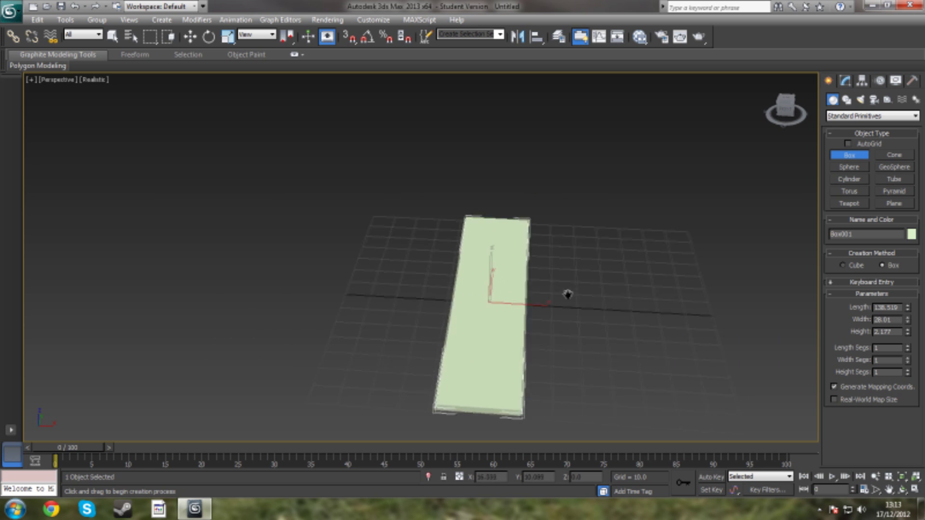
{"action": "left_click", "coordinate": [574, 198]}
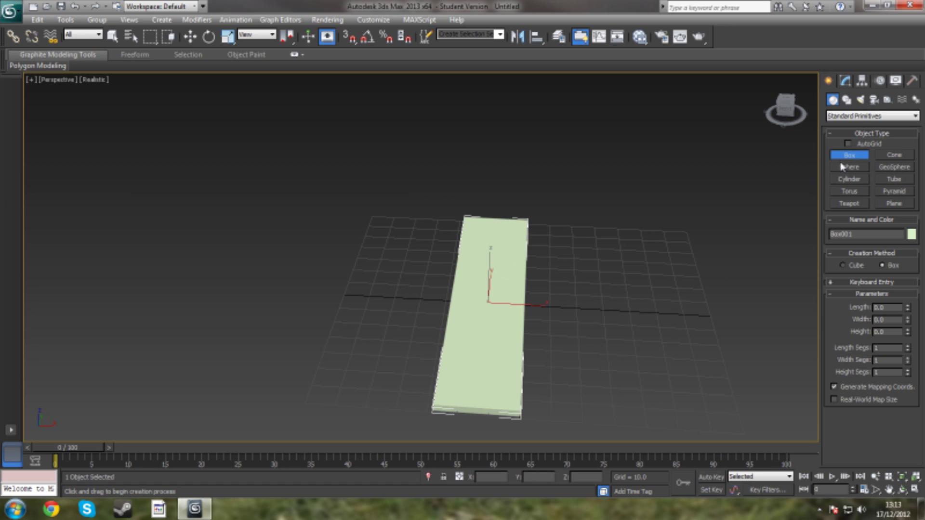
- Create a small cube, Box002, and slide it to the far end of the long box
{"action": "left_click_drag", "start_coordinate": [387, 248], "coordinate": [394, 249]}
{"action": "left_click", "coordinate": [395, 249]}
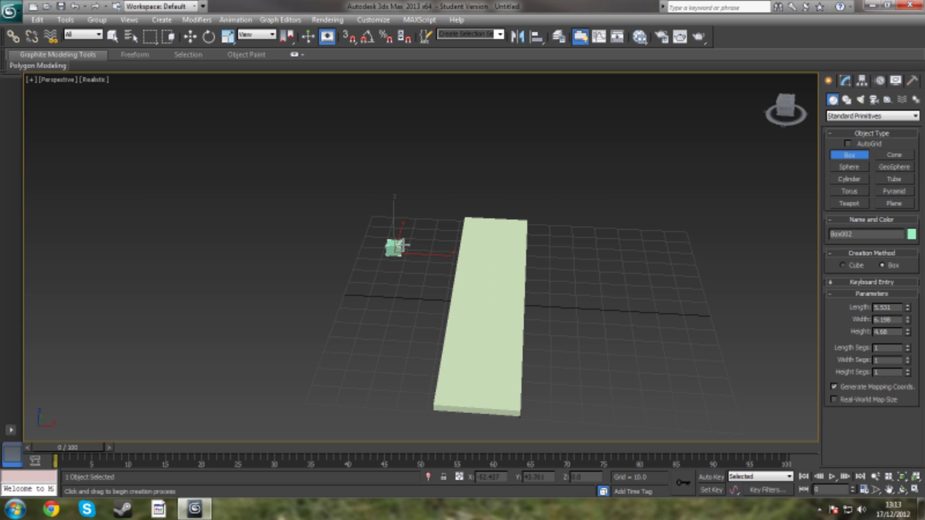
{"action": "key", "text": "w"}
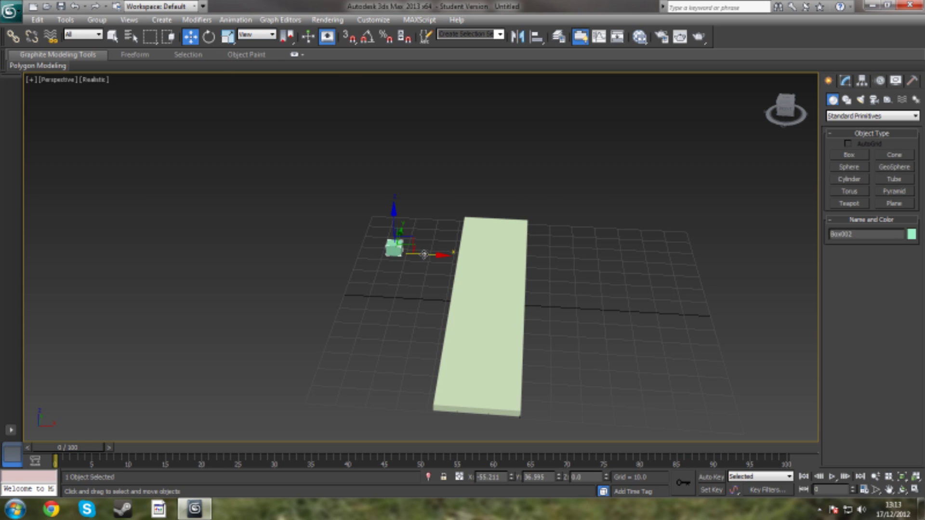
{"action": "left_click_drag", "start_coordinate": [422, 254], "coordinate": [501, 268]}
{"action": "middle_click_drag", "start_coordinate": [587, 266], "coordinate": [496, 260], "text": "alt"}
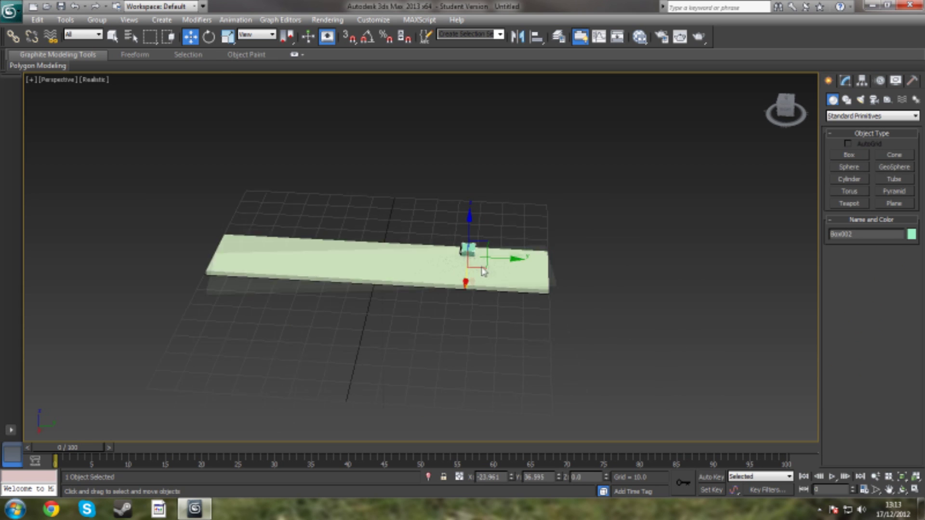
{"action": "left_click_drag", "start_coordinate": [496, 261], "coordinate": [566, 268]}
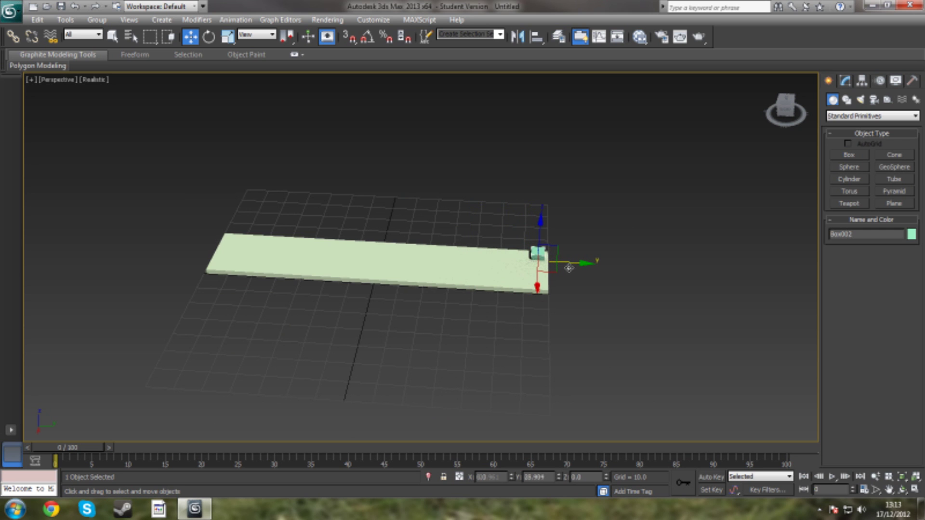
- Raise Box002 to rest on top of the ground box and reselect it
{"action": "middle_click_drag", "start_coordinate": [569, 268], "coordinate": [638, 272], "text": "alt"}
{"action": "left_click_drag", "start_coordinate": [540, 227], "coordinate": [543, 220]}
{"action": "middle_click_drag", "start_coordinate": [621, 221], "coordinate": [605, 224], "text": "alt"}
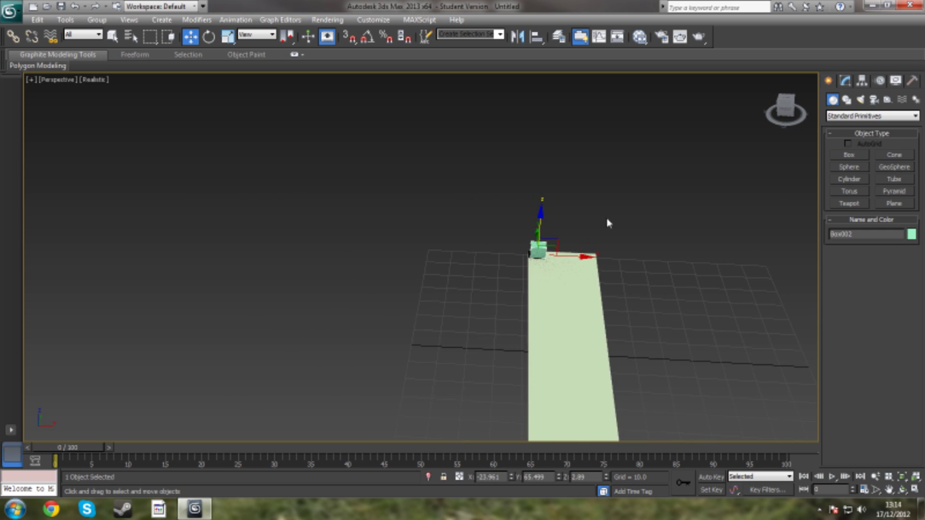
{"action": "left_click", "coordinate": [608, 225]}
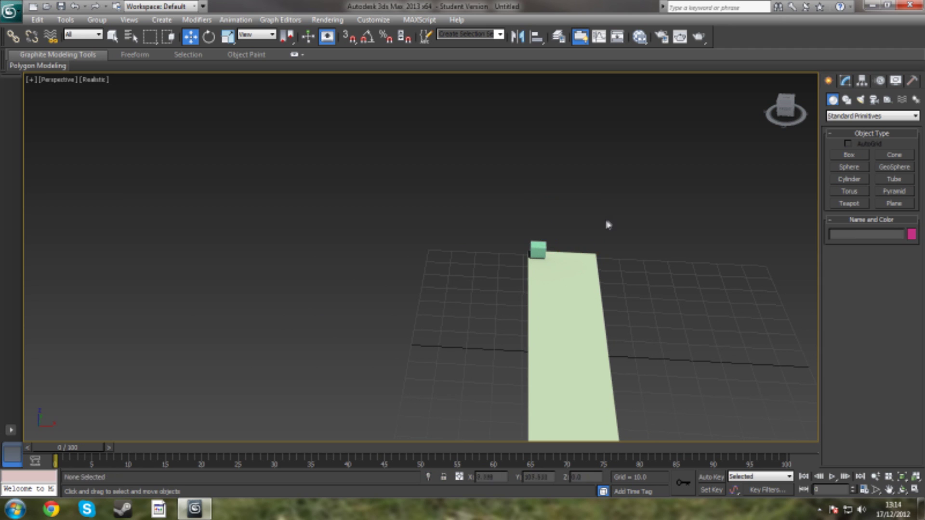
{"action": "left_click", "coordinate": [539, 249]}
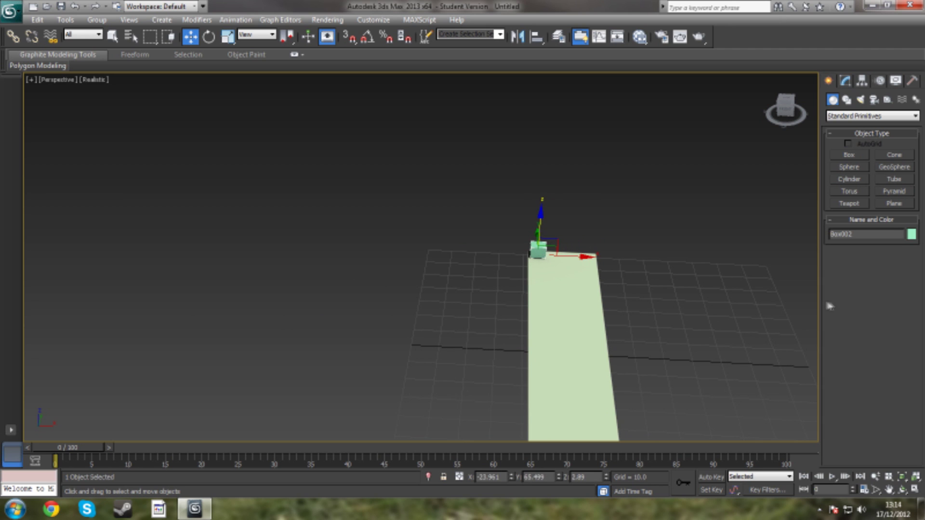
{"action": "left_click_drag", "start_coordinate": [819, 301], "coordinate": [787, 301]}
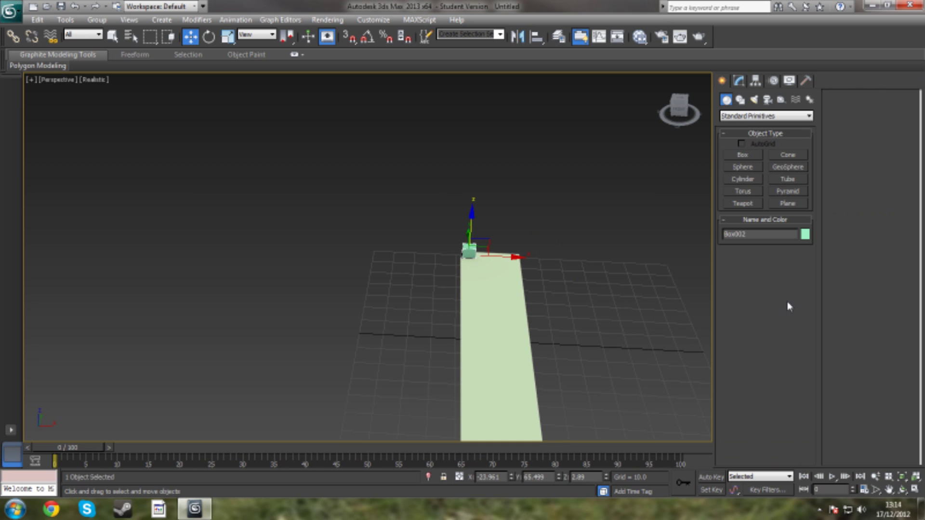
- Enable the MassFX Toolbar and dock it onto the main toolbar
{"action": "right_click", "coordinate": [864, 93]}
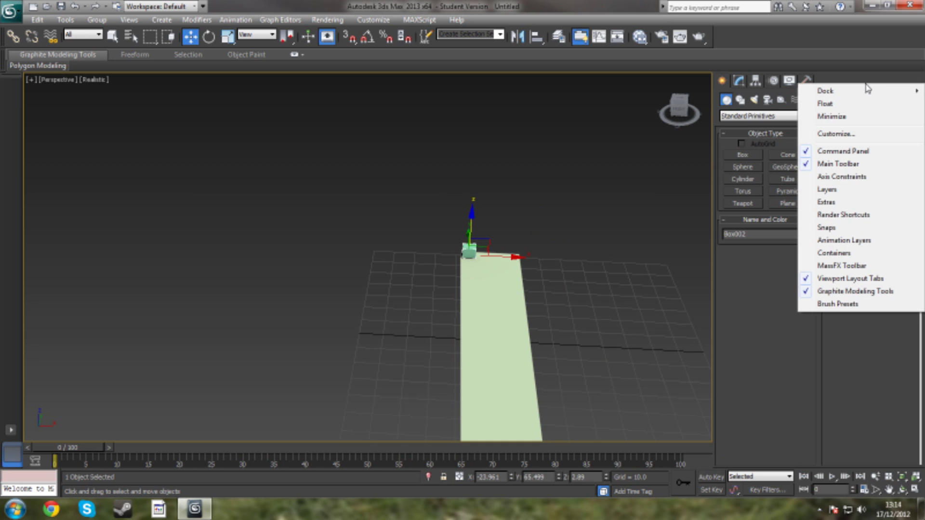
{"action": "left_click", "coordinate": [880, 267]}
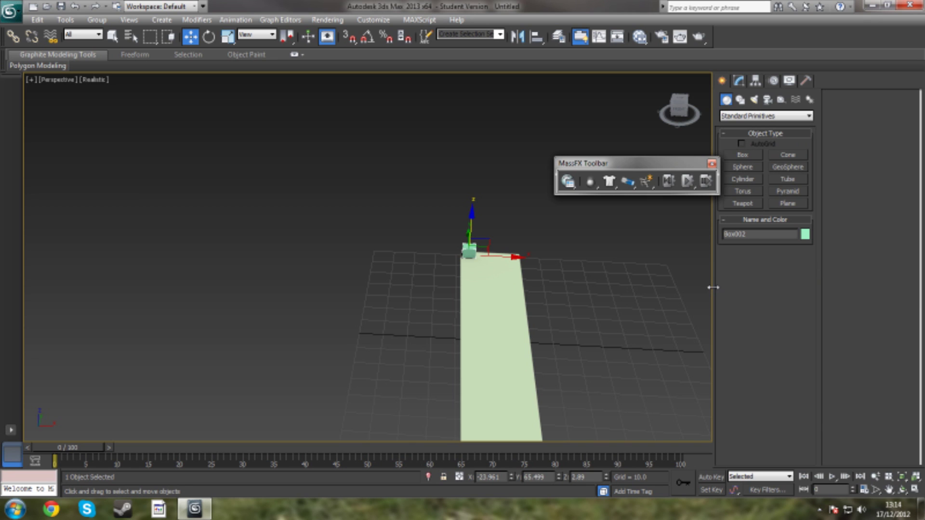
{"action": "left_click", "coordinate": [732, 288]}
{"action": "left_click_drag", "start_coordinate": [814, 292], "coordinate": [821, 292]}
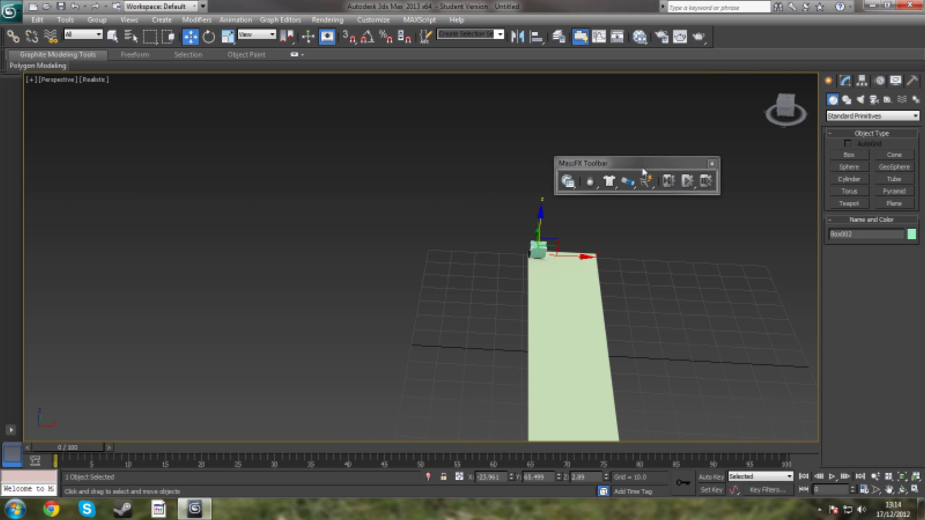
{"action": "left_click_drag", "start_coordinate": [644, 172], "coordinate": [776, 33]}
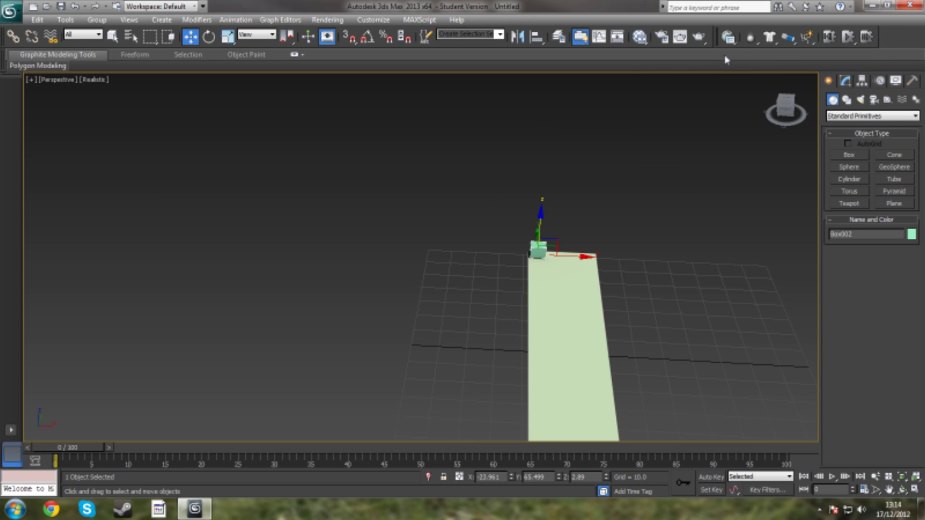
- Make Box002 a Dynamic rigid body with the Cardboard preset, starting in sleep mode
{"action": "left_click", "coordinate": [752, 41]}
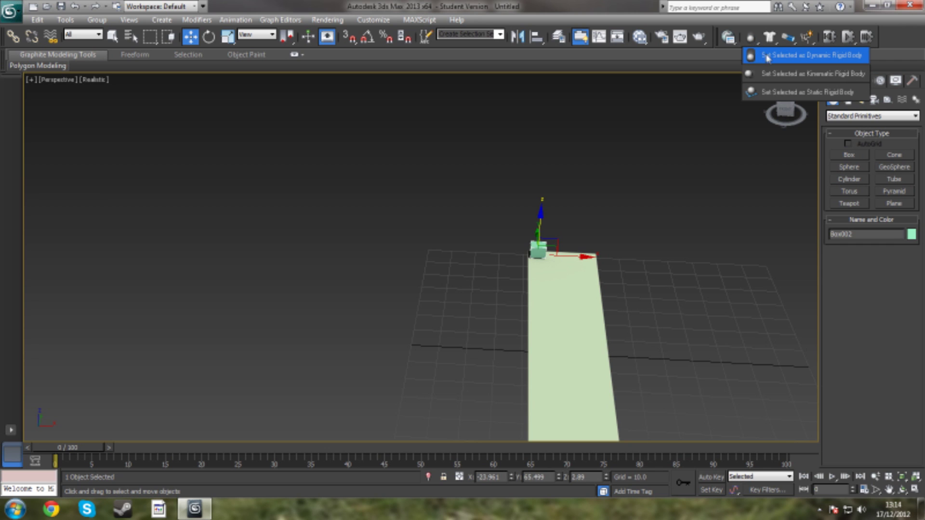
{"action": "left_click", "coordinate": [787, 56]}
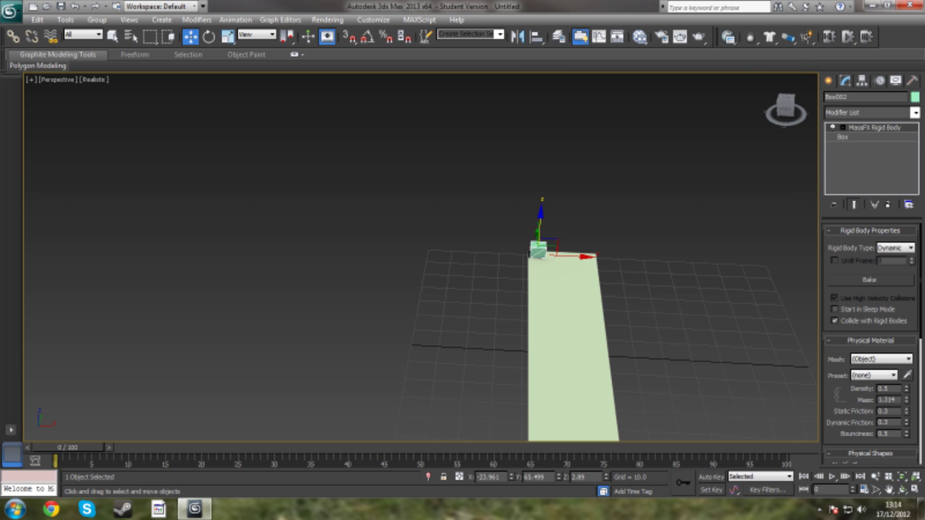
{"action": "scroll", "coordinate": [915, 352], "scroll_direction": "down", "scroll_amount": 3}
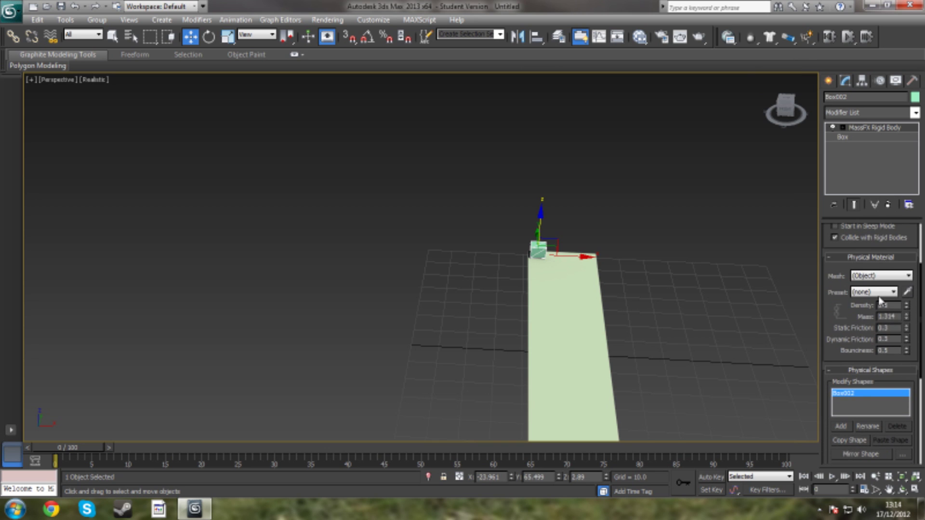
{"action": "left_click", "coordinate": [879, 295]}
{"action": "left_click", "coordinate": [881, 317]}
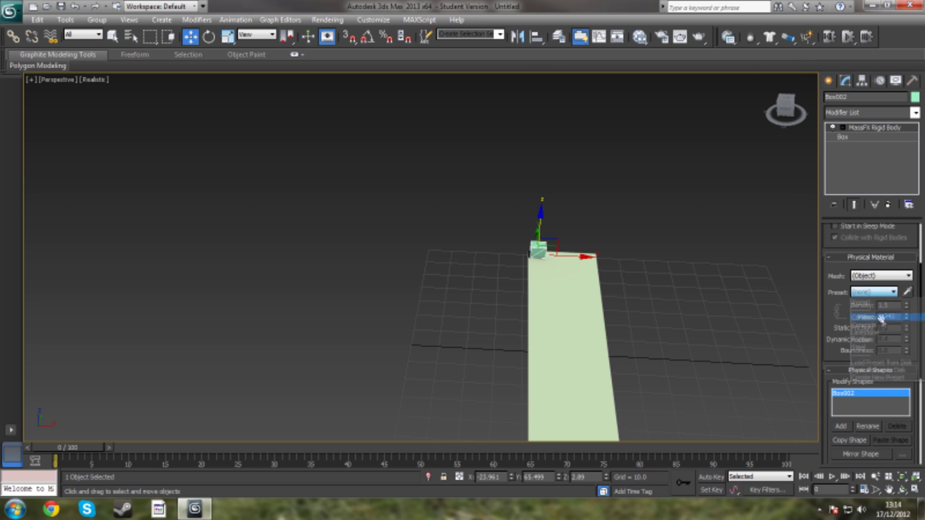
{"action": "scroll", "coordinate": [918, 285], "scroll_direction": "up", "scroll_amount": 2}
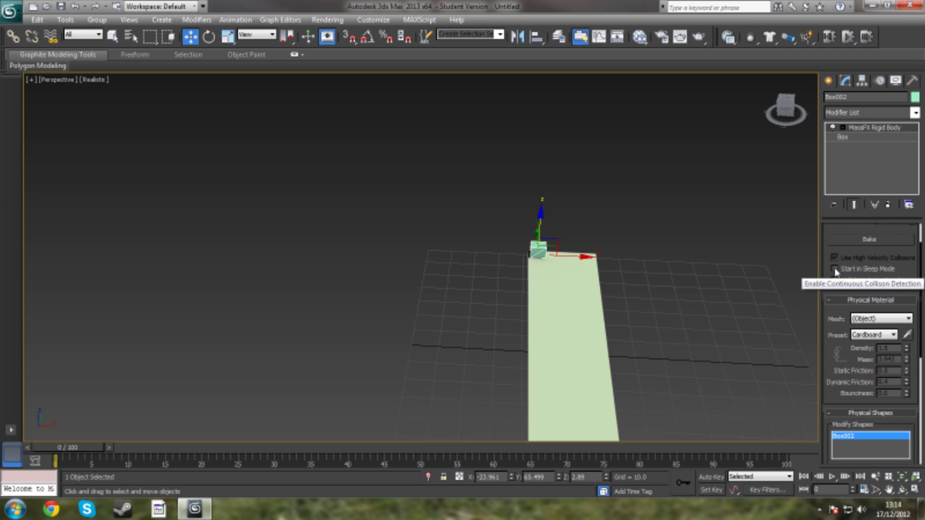
{"action": "left_click", "coordinate": [835, 269]}
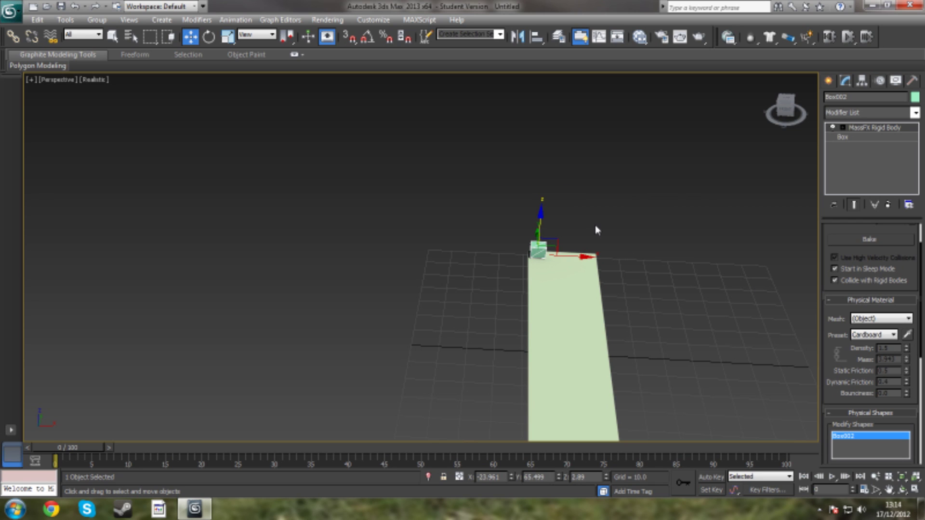
- Instance-clone the cardboard box and place the copy beside the original
{"action": "left_click", "coordinate": [598, 209]}
{"action": "left_click", "coordinate": [539, 248]}
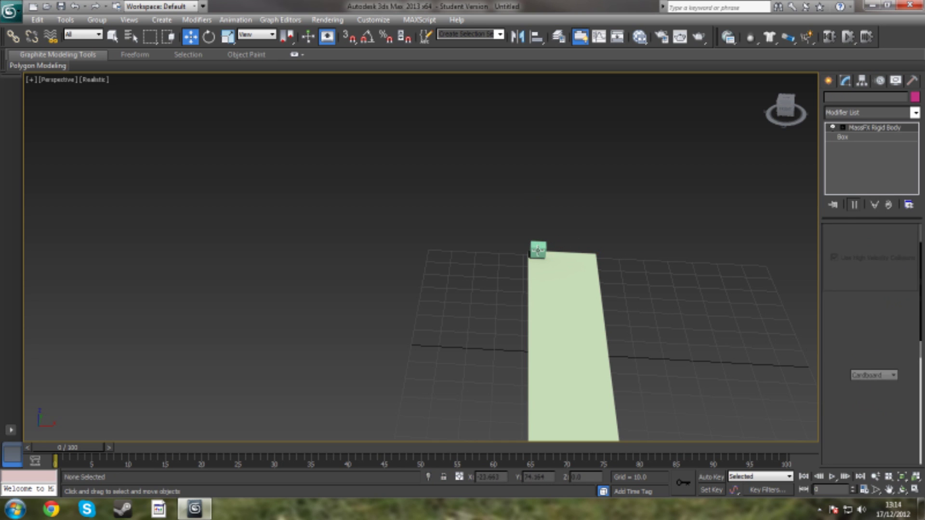
{"action": "right_click", "coordinate": [535, 247]}
{"action": "left_click", "coordinate": [560, 308]}
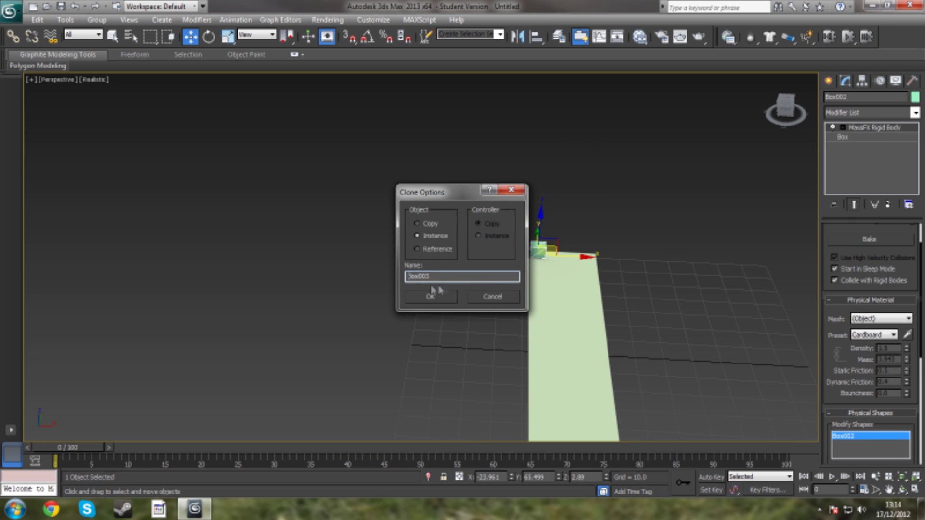
{"action": "left_click", "coordinate": [430, 297]}
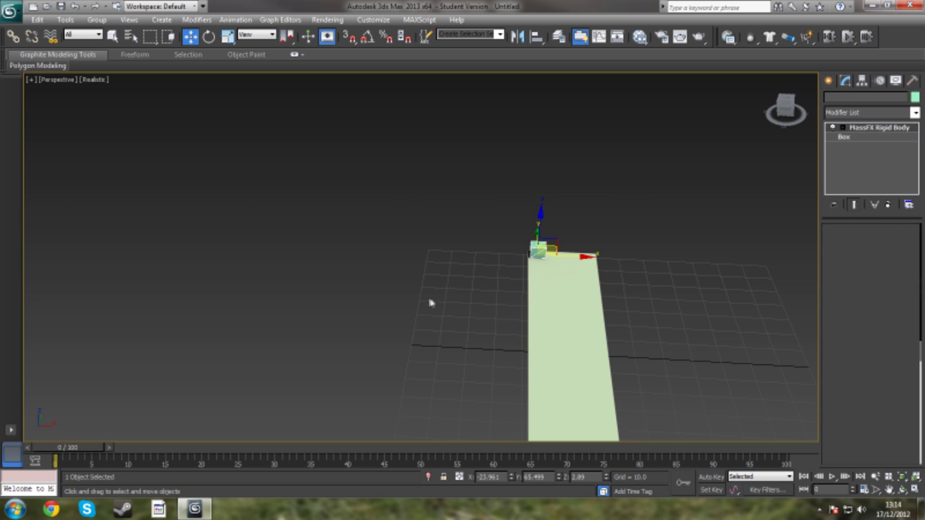
{"action": "left_click_drag", "start_coordinate": [567, 256], "coordinate": [582, 257]}
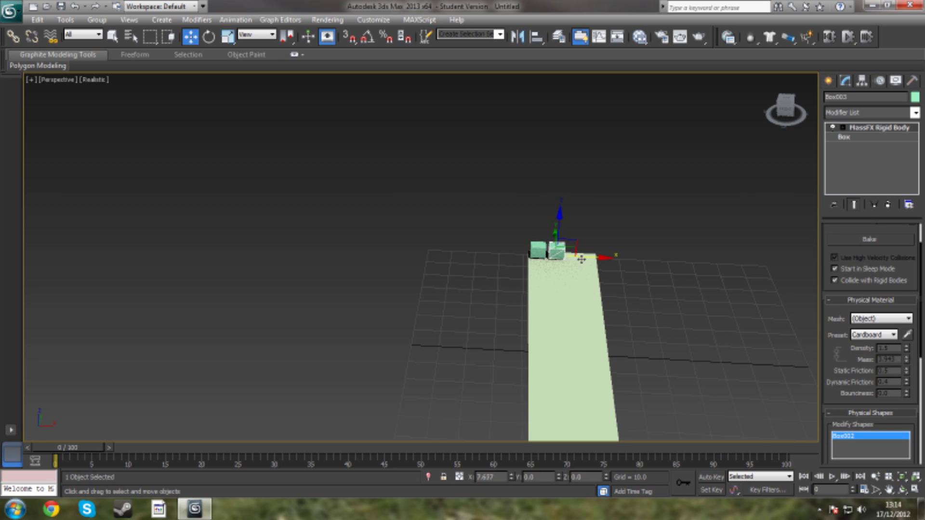
- Instance the two boxes and shift the copies right to form a row of four
{"action": "left_click", "coordinate": [627, 239]}
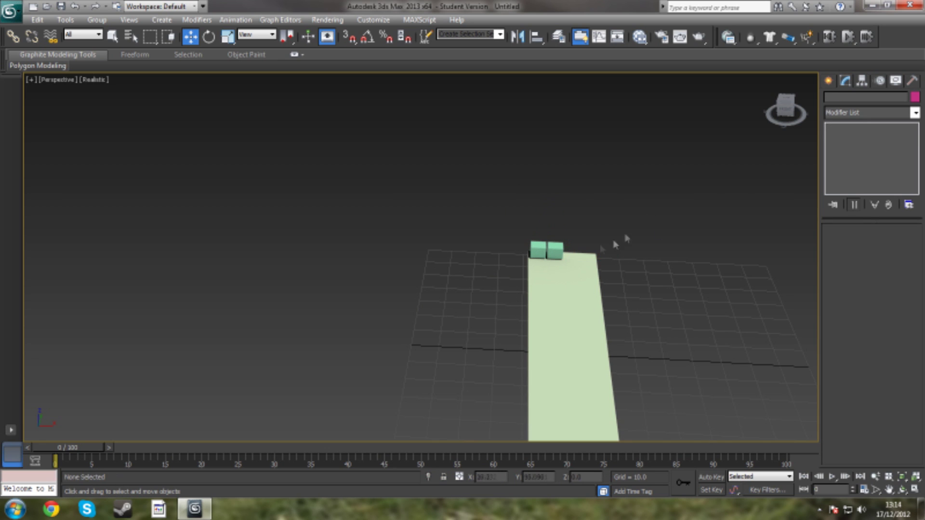
{"action": "left_click", "coordinate": [540, 254]}
{"action": "left_click", "coordinate": [558, 250], "text": "ctrl"}
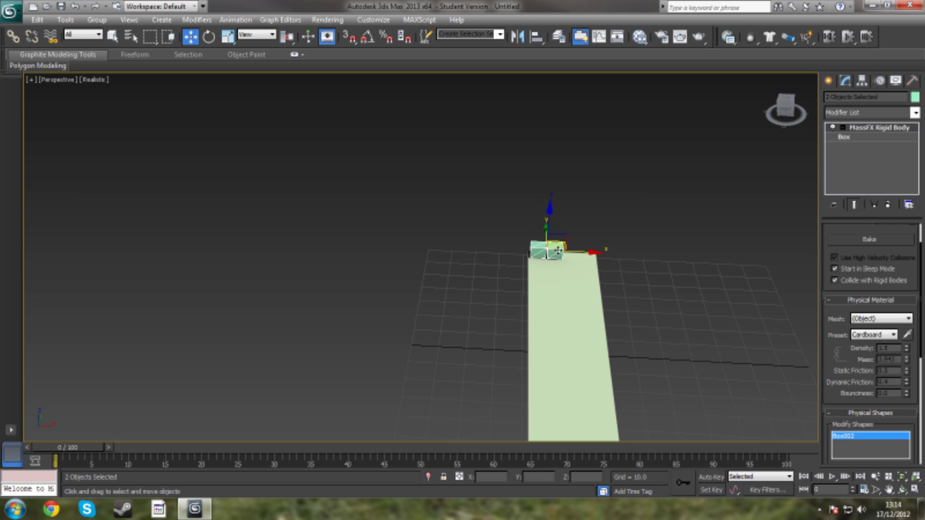
{"action": "right_click", "coordinate": [557, 250]}
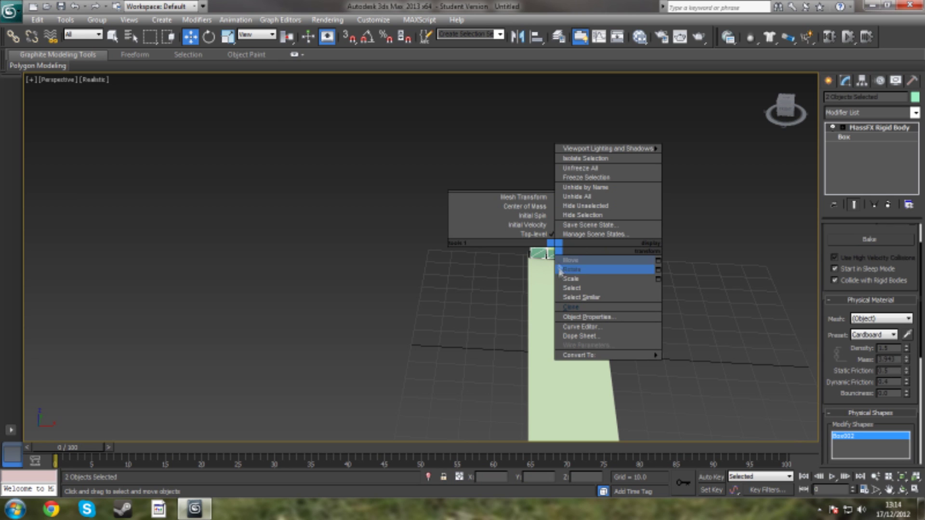
{"action": "left_click", "coordinate": [561, 307]}
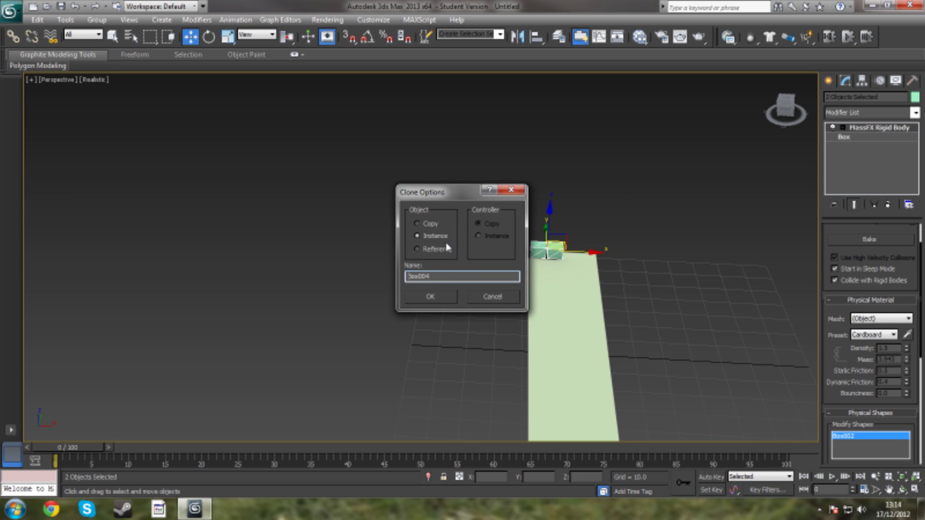
{"action": "left_click", "coordinate": [430, 295]}
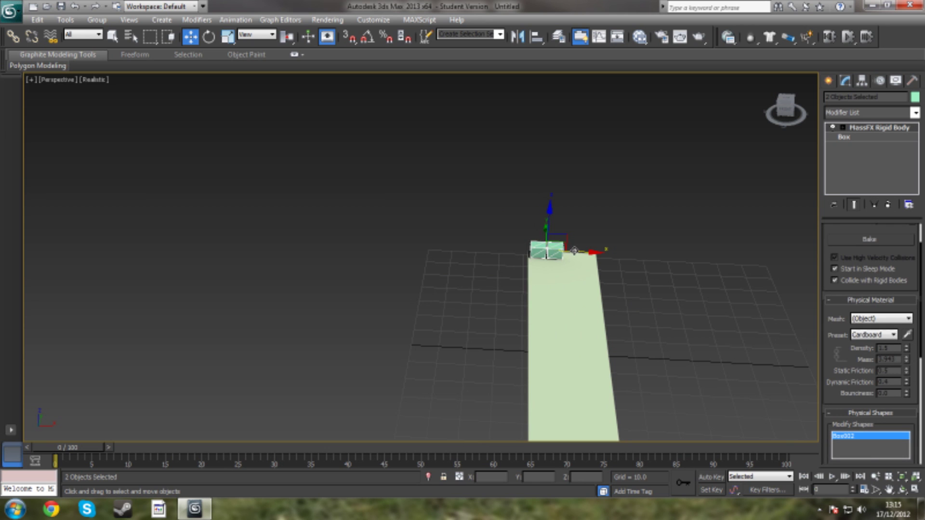
{"action": "left_click_drag", "start_coordinate": [576, 252], "coordinate": [608, 252]}
- Instance the row of four boxes and lift the copies onto the first row
{"action": "left_click", "coordinate": [637, 207]}
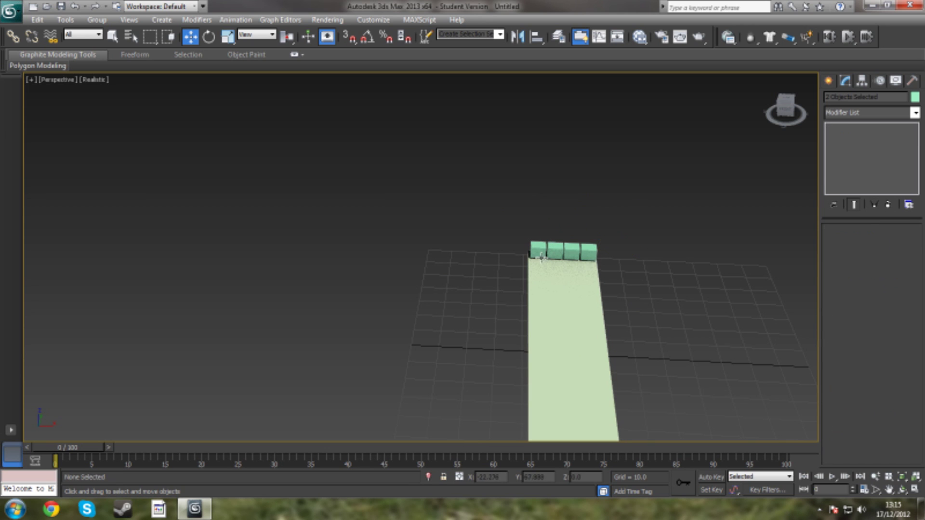
{"action": "left_click", "coordinate": [541, 250]}
{"action": "left_click", "coordinate": [555, 250], "text": "ctrl"}
{"action": "left_click", "coordinate": [572, 251], "text": "ctrl"}
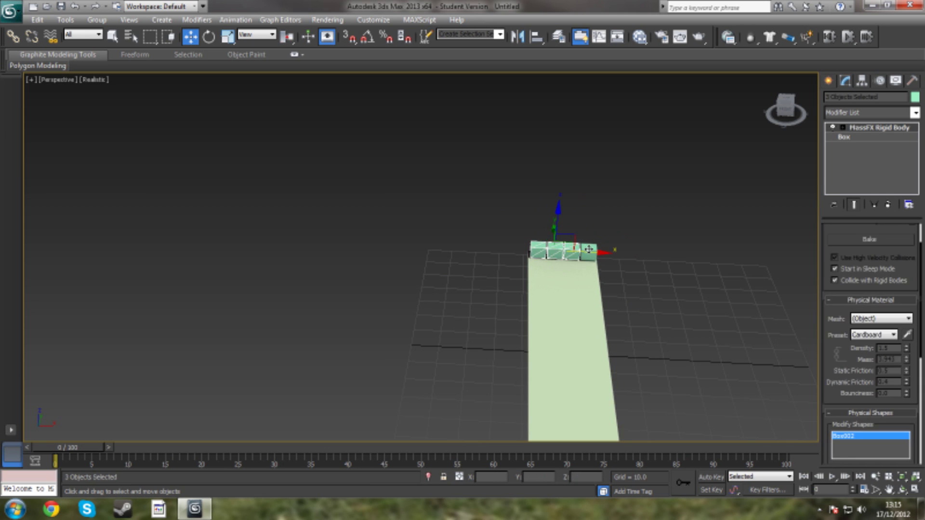
{"action": "left_click", "coordinate": [587, 248], "text": "ctrl"}
{"action": "right_click", "coordinate": [566, 258]}
{"action": "left_click", "coordinate": [596, 296]}
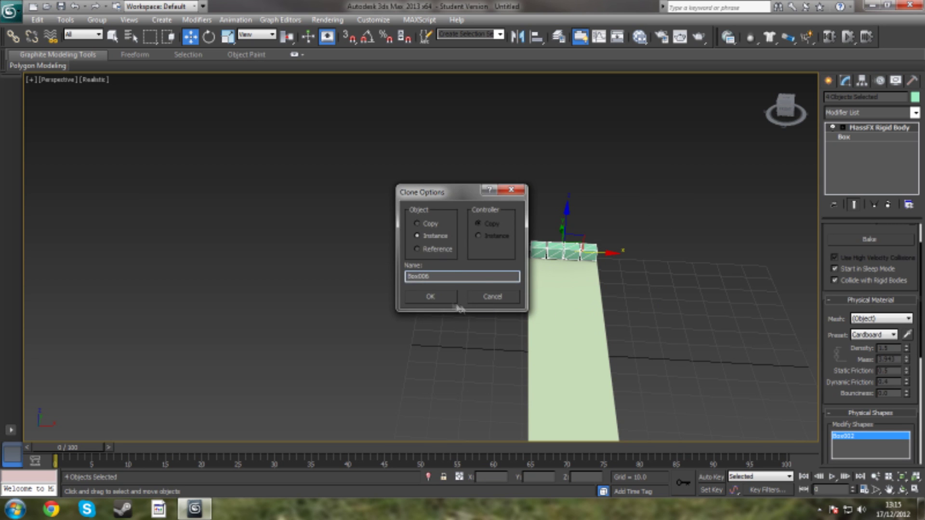
{"action": "left_click", "coordinate": [430, 296]}
{"action": "middle_click_drag", "start_coordinate": [605, 241], "coordinate": [582, 236], "text": "alt"}
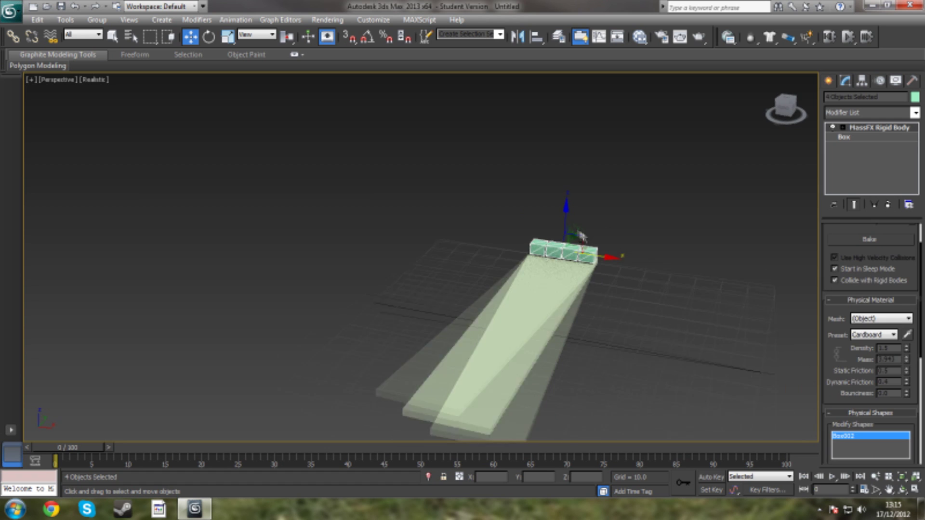
{"action": "left_click_drag", "start_coordinate": [567, 216], "coordinate": [571, 203]}
- Instance the second row and stack it on top as the third row
{"action": "right_click", "coordinate": [542, 233]}
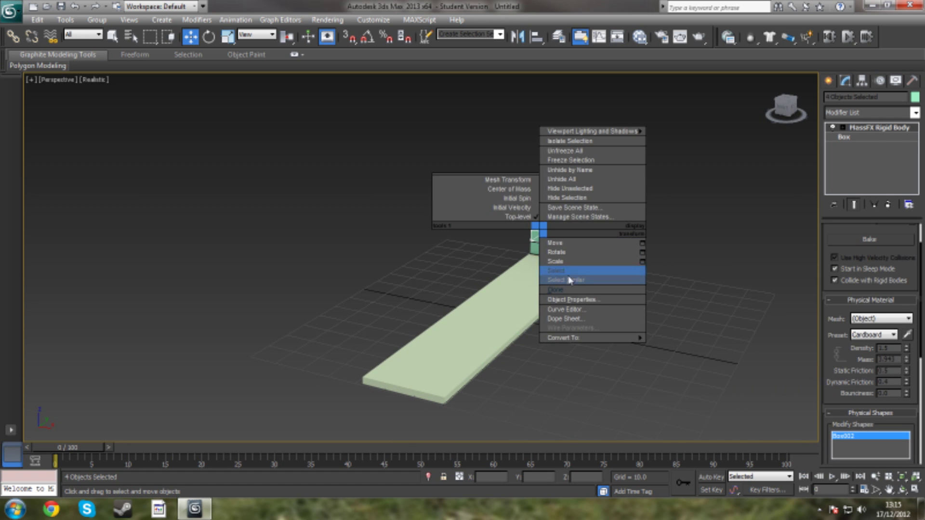
{"action": "left_click", "coordinate": [566, 271]}
{"action": "left_click", "coordinate": [432, 296]}
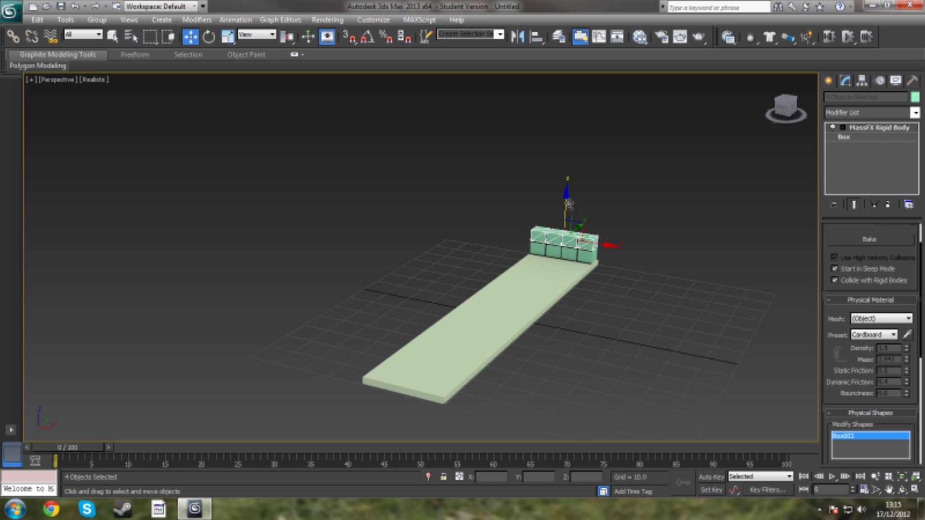
{"action": "left_click_drag", "start_coordinate": [571, 196], "coordinate": [573, 191]}
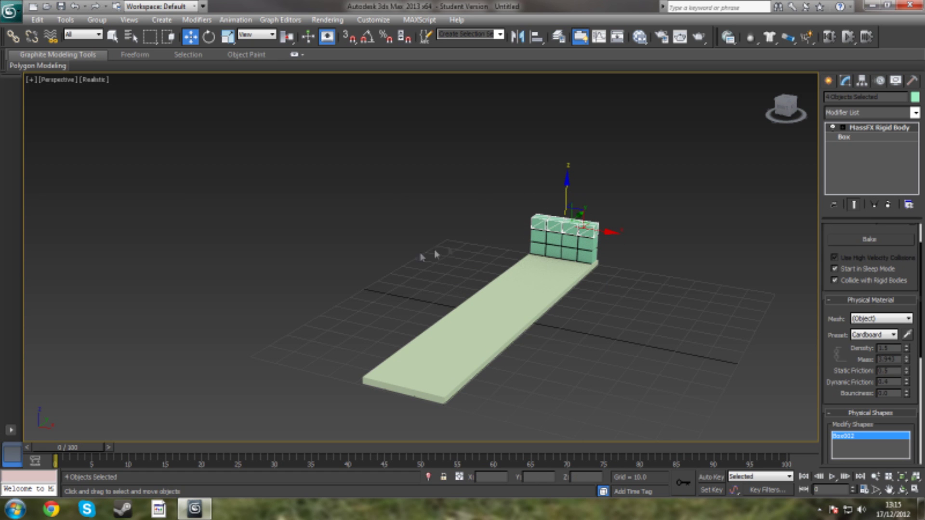
{"action": "middle_click_drag", "start_coordinate": [392, 260], "coordinate": [456, 258], "text": "alt"}
{"action": "middle_click_drag", "start_coordinate": [649, 288], "coordinate": [696, 245], "text": "alt"}
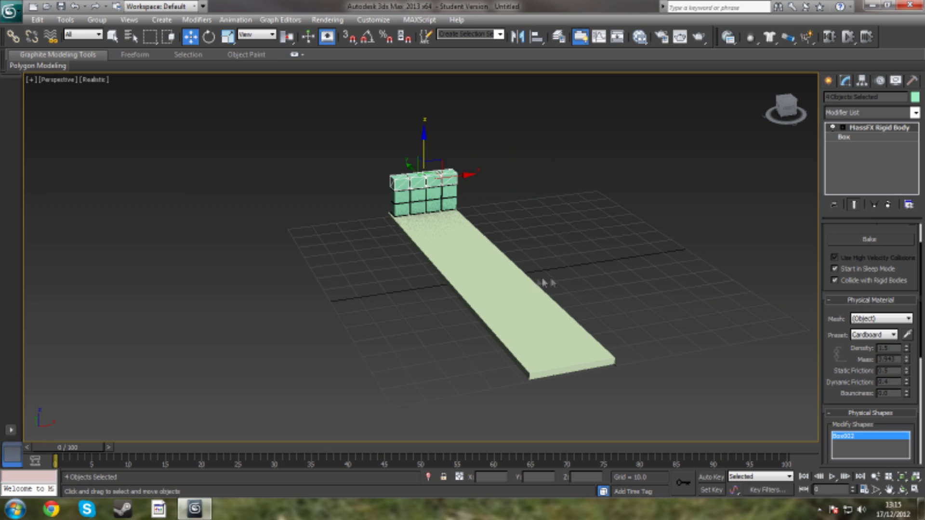
- Create Sphere001, radius about 5.125, on the grid
{"action": "left_click", "coordinate": [829, 80]}
{"action": "left_click", "coordinate": [849, 167]}
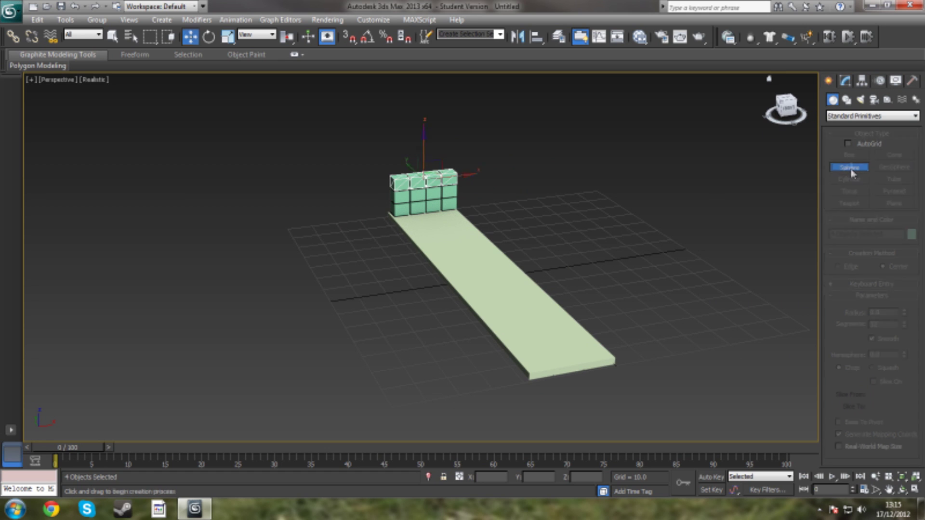
{"action": "left_click_drag", "start_coordinate": [401, 364], "coordinate": [447, 356]}
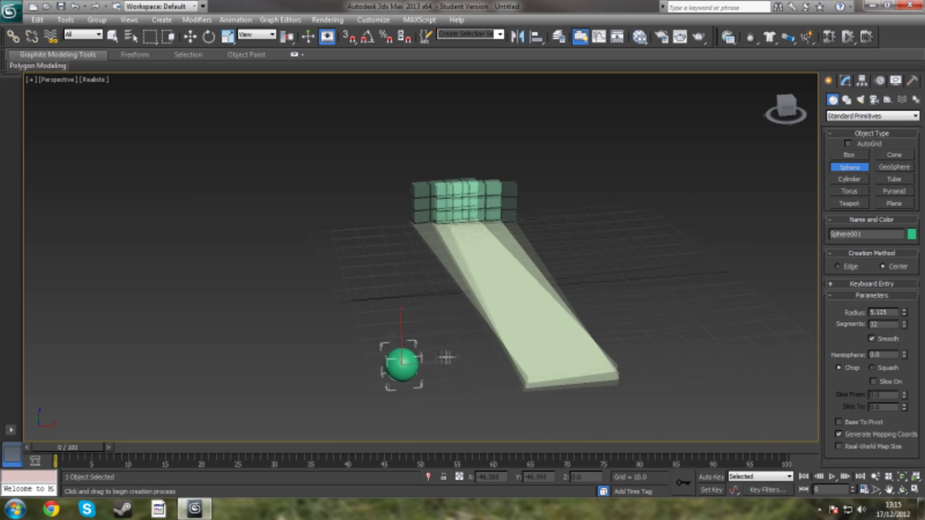
{"action": "middle_click_drag", "start_coordinate": [447, 357], "coordinate": [462, 351], "text": "alt"}
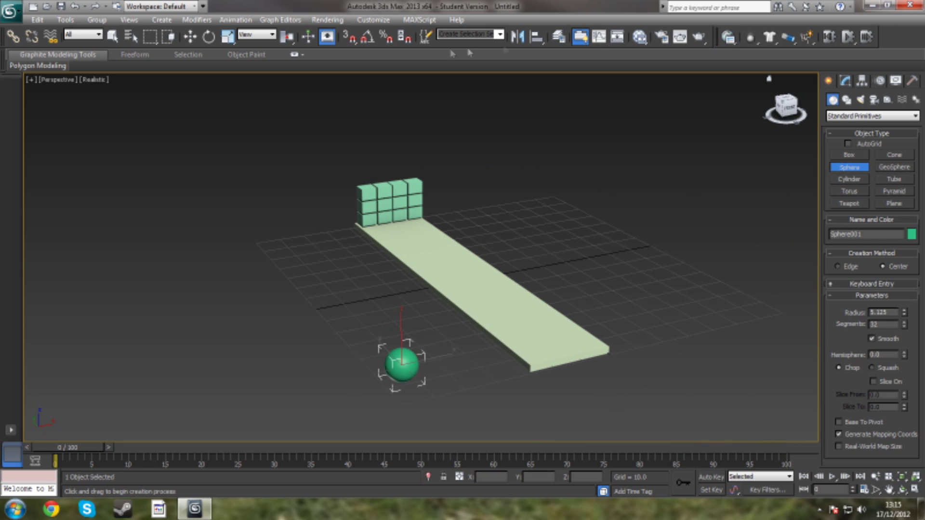
- Move the sphere onto the ground box's near end, centred across the lane facing the wall
{"action": "left_click", "coordinate": [190, 37]}
{"action": "middle_click_drag", "start_coordinate": [523, 337], "coordinate": [494, 334], "text": "alt"}
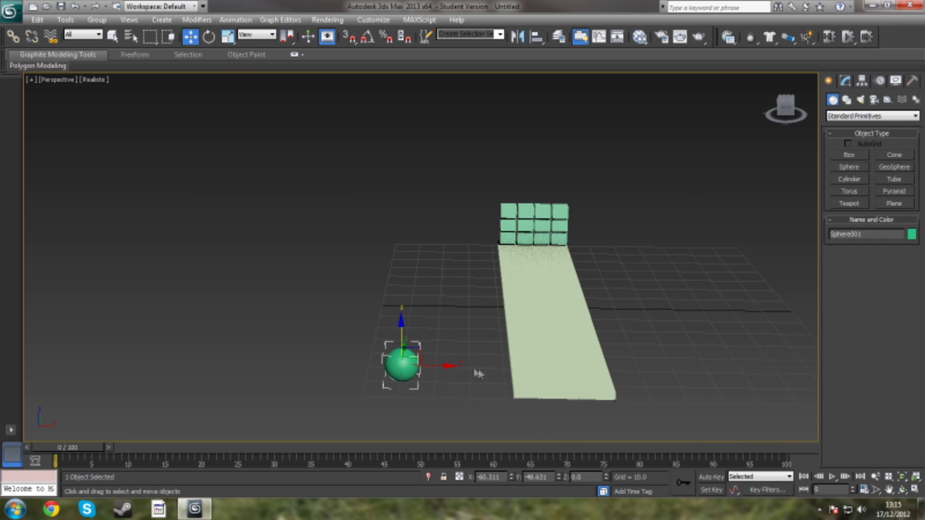
{"action": "left_click_drag", "start_coordinate": [436, 366], "coordinate": [591, 365]}
{"action": "middle_click_drag", "start_coordinate": [591, 365], "coordinate": [549, 356], "text": "alt"}
{"action": "left_click_drag", "start_coordinate": [556, 332], "coordinate": [555, 314]}
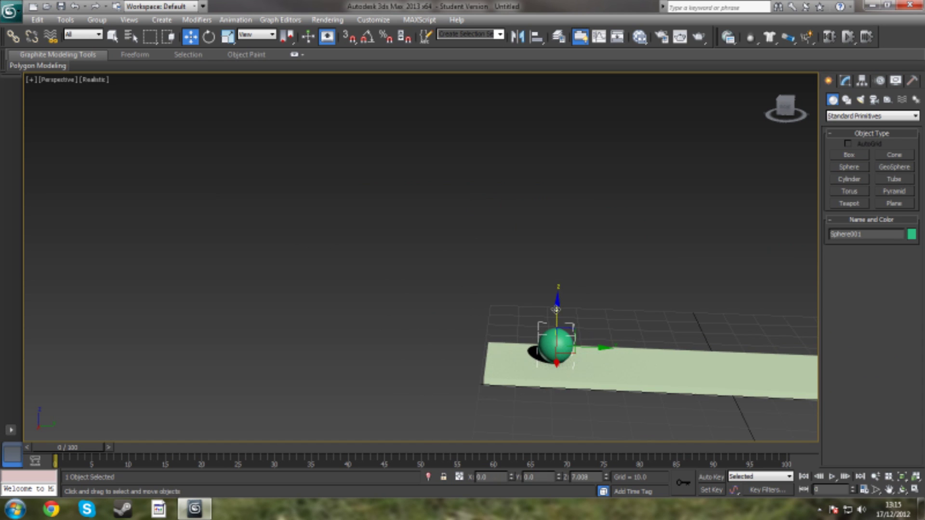
{"action": "left_click_drag", "start_coordinate": [588, 347], "coordinate": [564, 349]}
{"action": "left_click", "coordinate": [323, 314]}
{"action": "middle_click_drag", "start_coordinate": [323, 314], "coordinate": [538, 308], "text": "alt"}
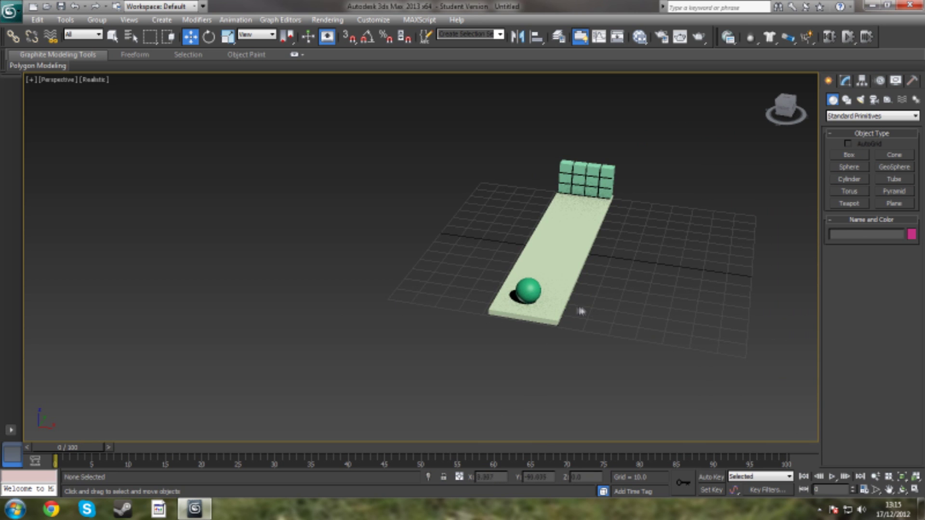
- Make Sphere001 a dynamic rigid body with the Steel physical material preset
{"action": "left_click", "coordinate": [532, 293]}
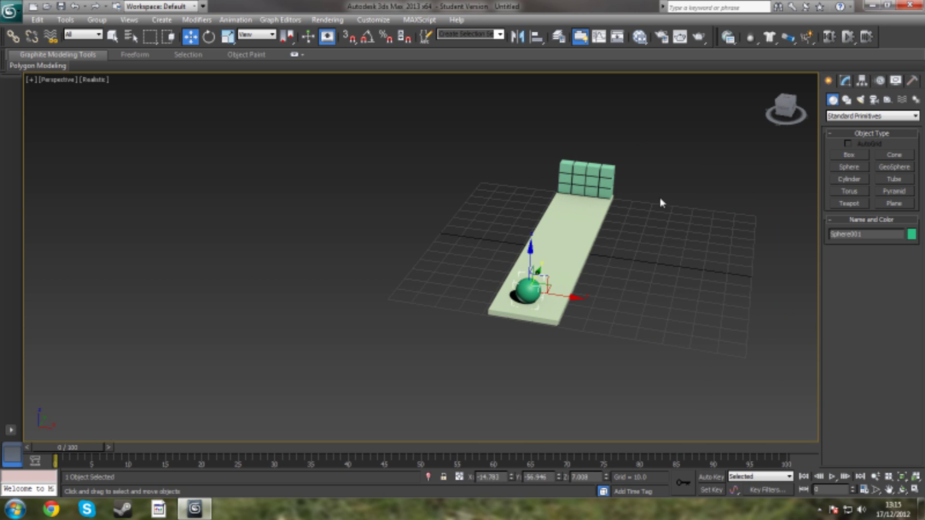
{"action": "left_click_drag", "start_coordinate": [750, 37], "coordinate": [770, 54]}
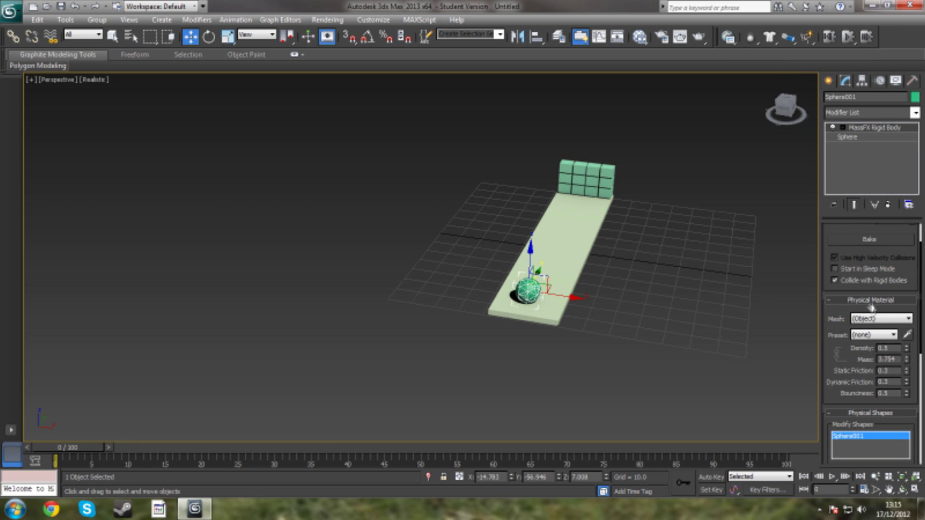
{"action": "left_click", "coordinate": [880, 336]}
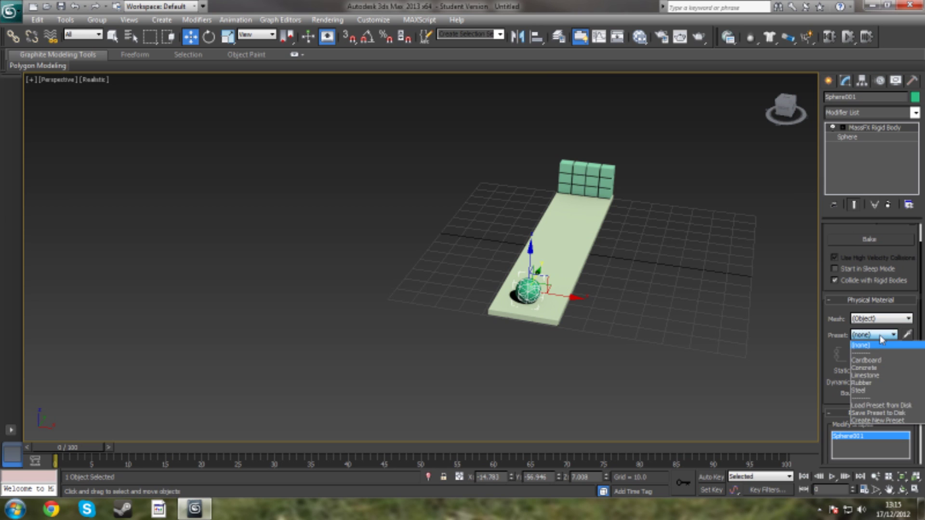
{"action": "left_click", "coordinate": [874, 390]}
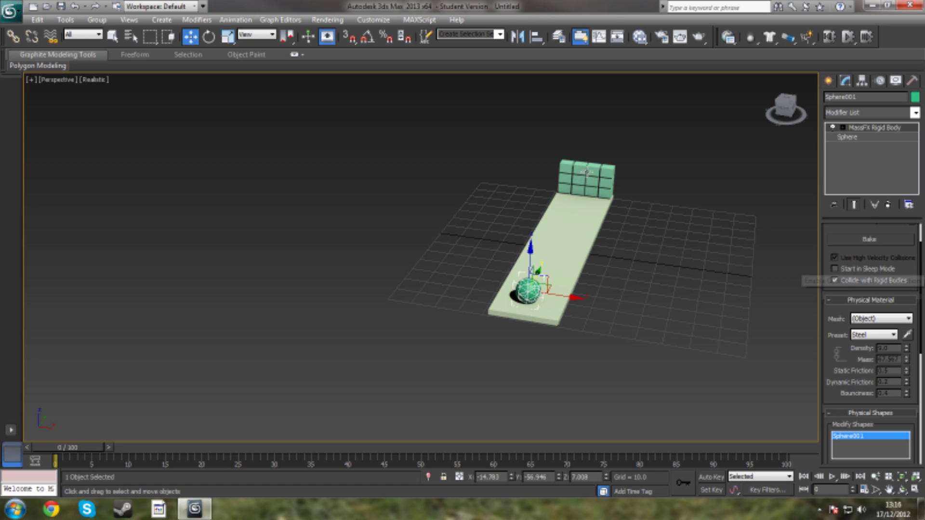
{"action": "middle_click_drag", "start_coordinate": [631, 301], "coordinate": [742, 301], "text": "alt"}
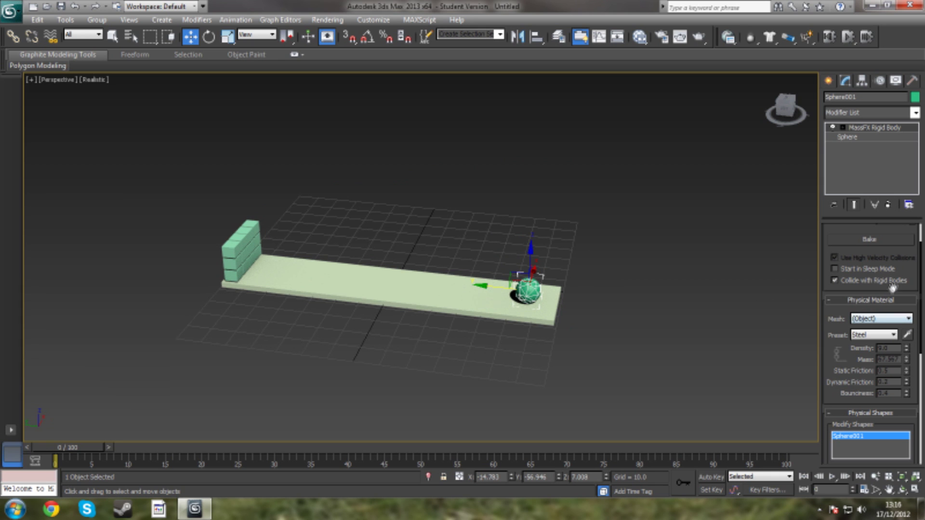
{"action": "scroll", "coordinate": [921, 276], "scroll_direction": "down", "scroll_amount": 8}
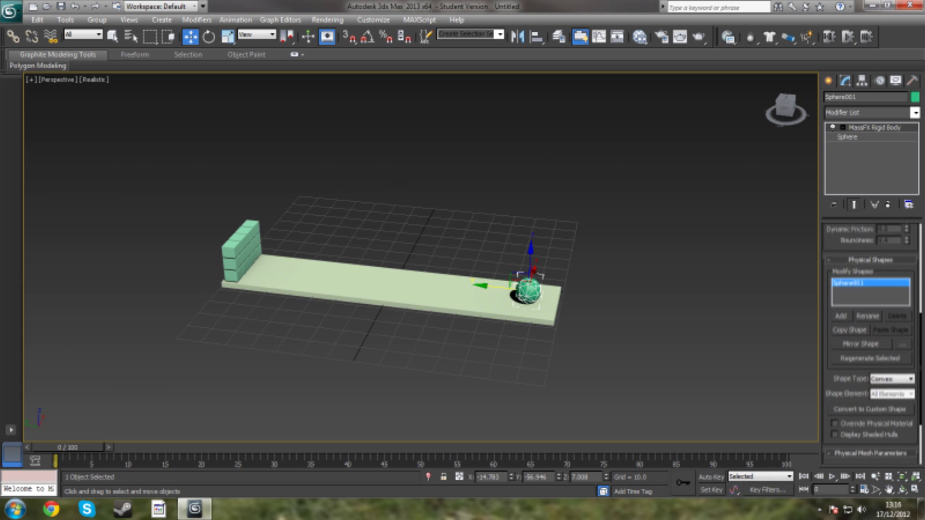
- Expand the Advanced rollout and enter the MassFX Rigid Body's Initial Velocity sub-object level
{"action": "left_click", "coordinate": [871, 459]}
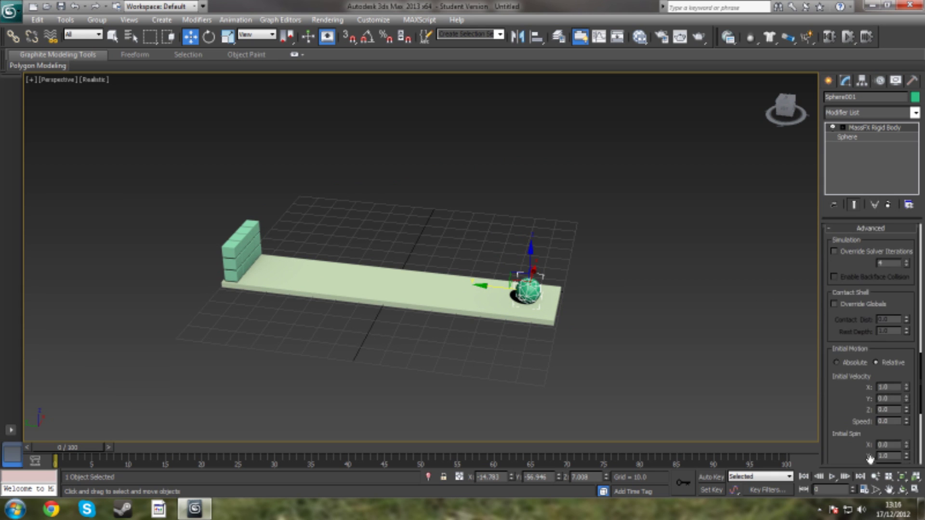
{"action": "scroll", "coordinate": [921, 367], "scroll_direction": "down", "scroll_amount": 4}
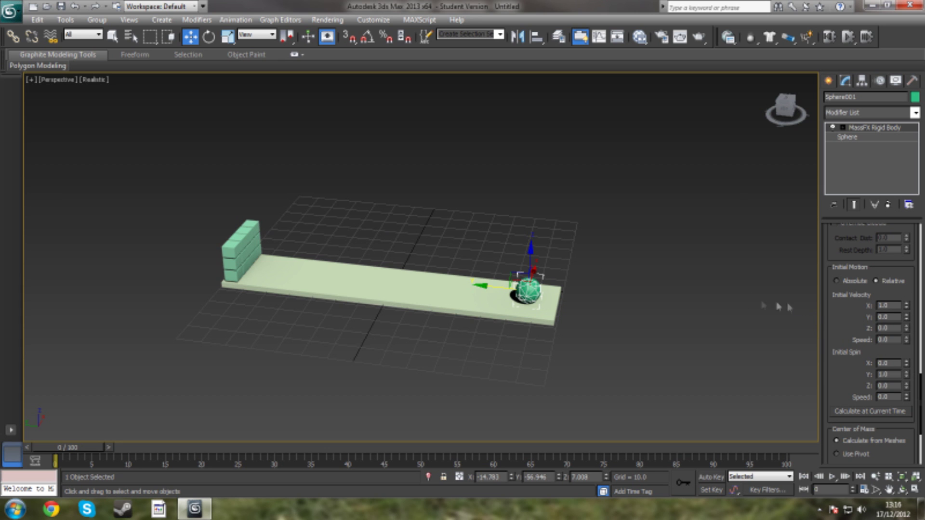
{"action": "middle_click_drag", "start_coordinate": [604, 295], "coordinate": [607, 317], "text": "alt"}
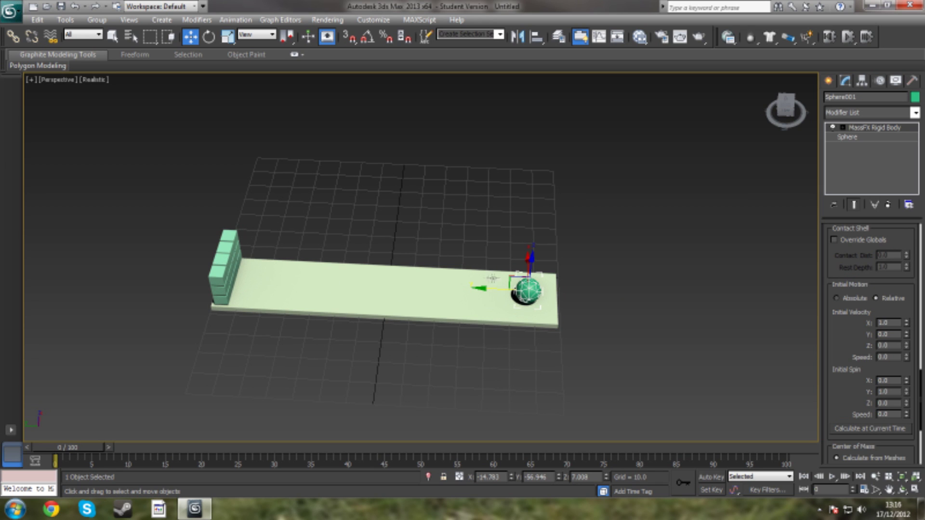
{"action": "left_click_drag", "start_coordinate": [920, 385], "coordinate": [918, 399]}
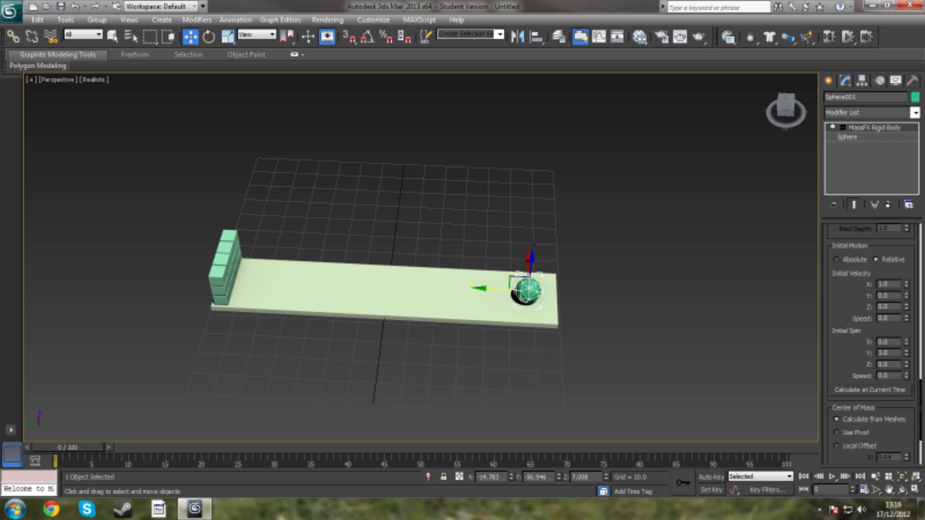
{"action": "left_click", "coordinate": [842, 128]}
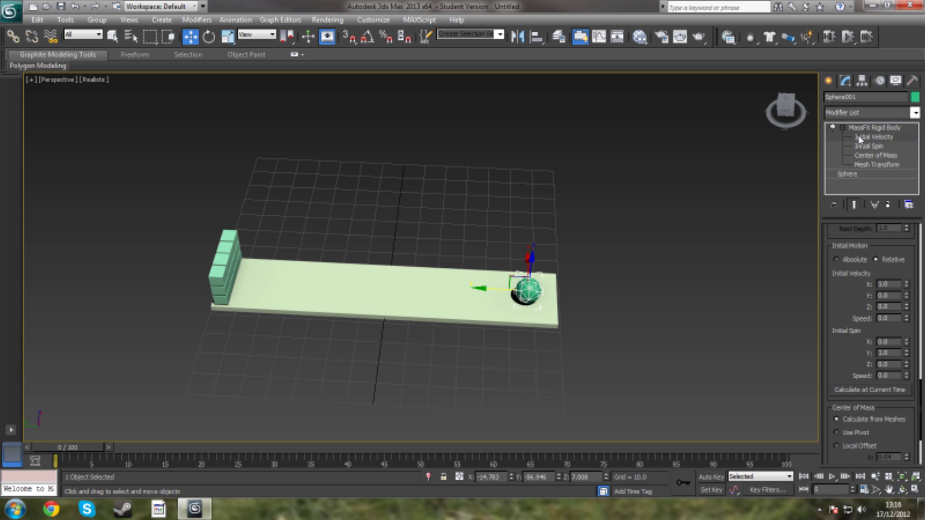
{"action": "left_click", "coordinate": [859, 138]}
- Rotate Sphere001's initial-velocity arrow to point down the ground box toward the wall
{"action": "middle_click_drag", "start_coordinate": [503, 297], "coordinate": [602, 266], "text": "alt"}
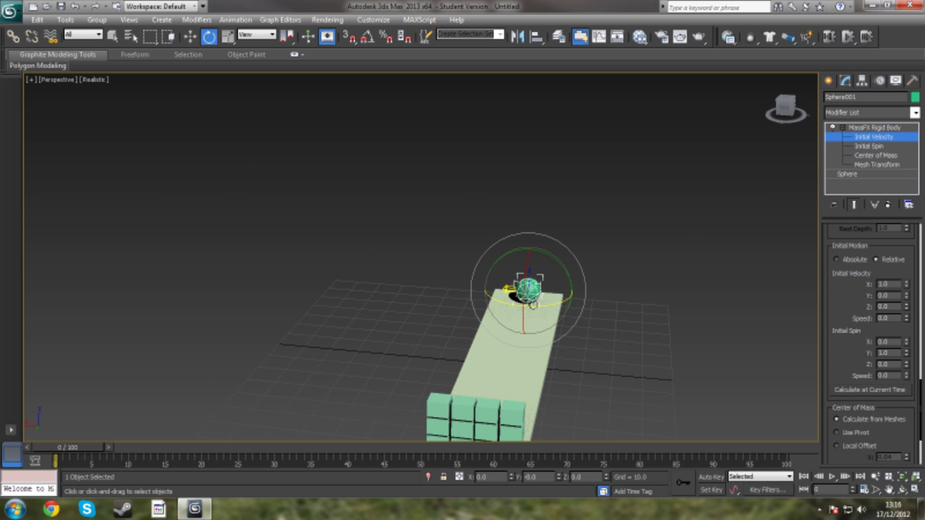
{"action": "left_click_drag", "start_coordinate": [508, 303], "coordinate": [538, 314]}
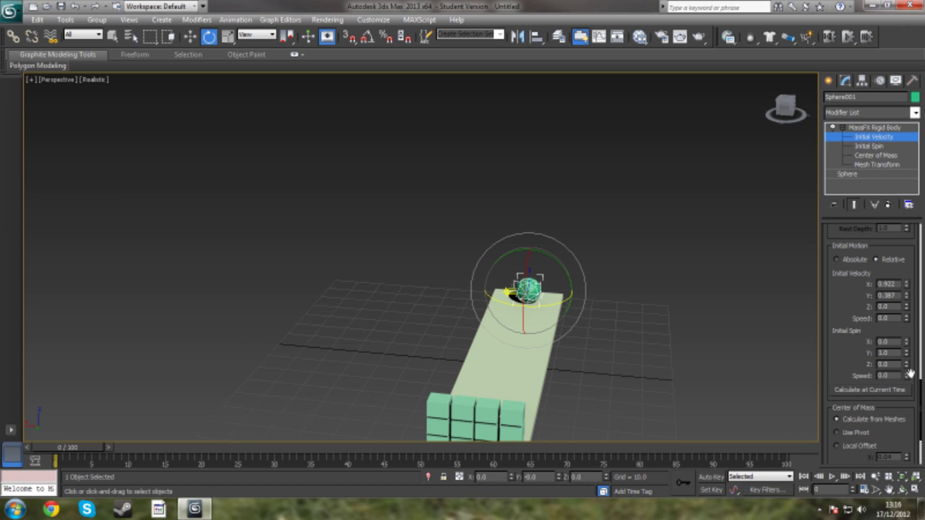
{"action": "left_click_drag", "start_coordinate": [922, 389], "coordinate": [922, 393]}
{"action": "scroll", "coordinate": [901, 344], "scroll_direction": "up", "scroll_amount": 2}
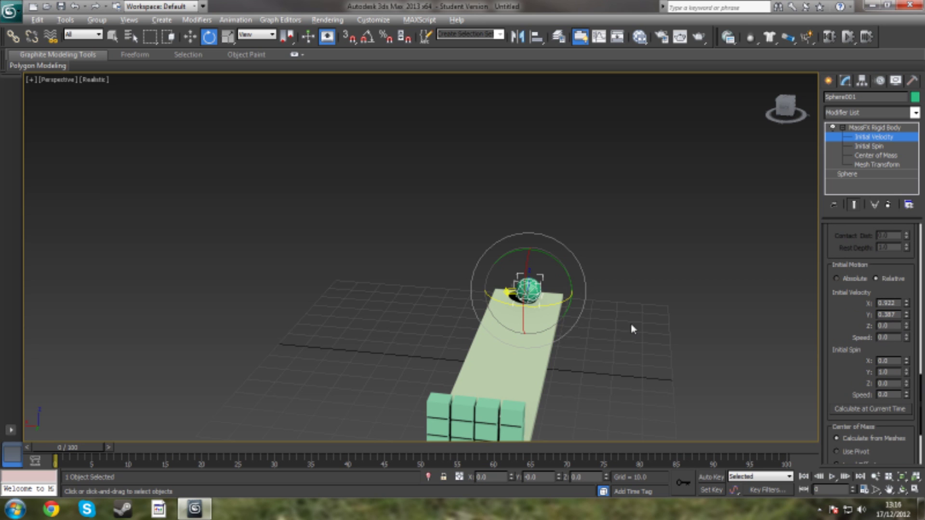
{"action": "middle_click_drag", "start_coordinate": [633, 329], "coordinate": [547, 342], "text": "alt"}
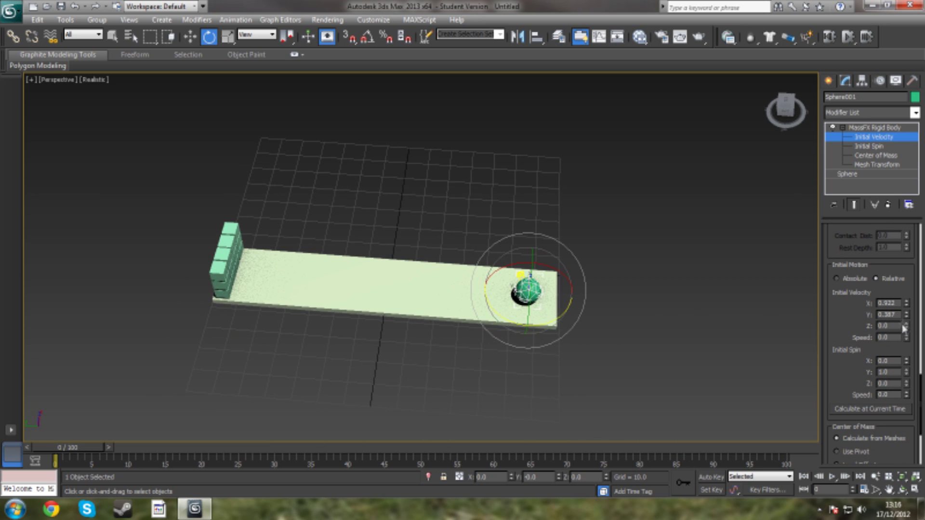
- Set Initial Velocity X to 0 and Y to 300, giving a speed of 300
{"action": "type", "text": "0"}
{"action": "key", "text": "Tab"}
{"action": "type", "text": "0"}
{"action": "middle_click_drag", "start_coordinate": [577, 278], "coordinate": [478, 254], "text": "alt"}
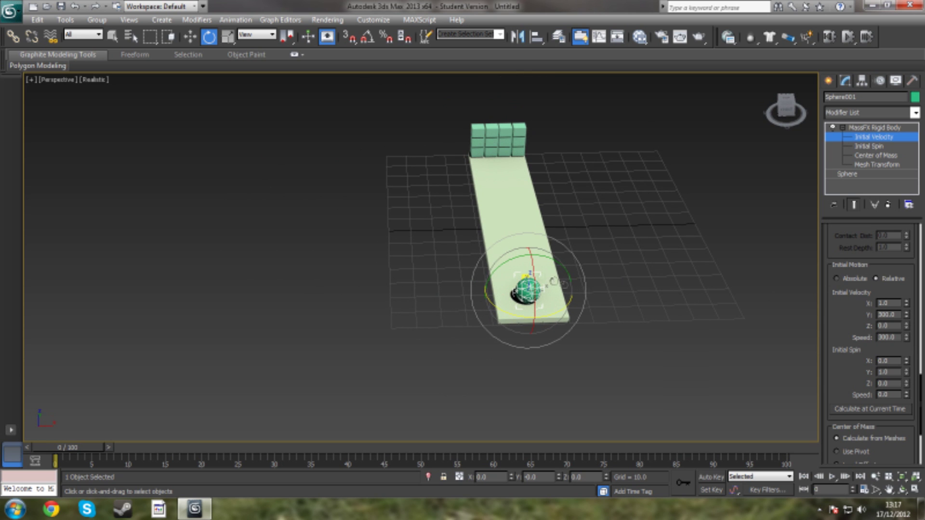
- Orbit to look along the ground box at the wall and return to the Create panel
{"action": "middle_click_drag", "start_coordinate": [414, 235], "coordinate": [460, 229], "text": "alt"}
{"action": "left_click", "coordinate": [829, 81]}
{"action": "left_click", "coordinate": [845, 81]}
{"action": "left_click", "coordinate": [829, 81]}
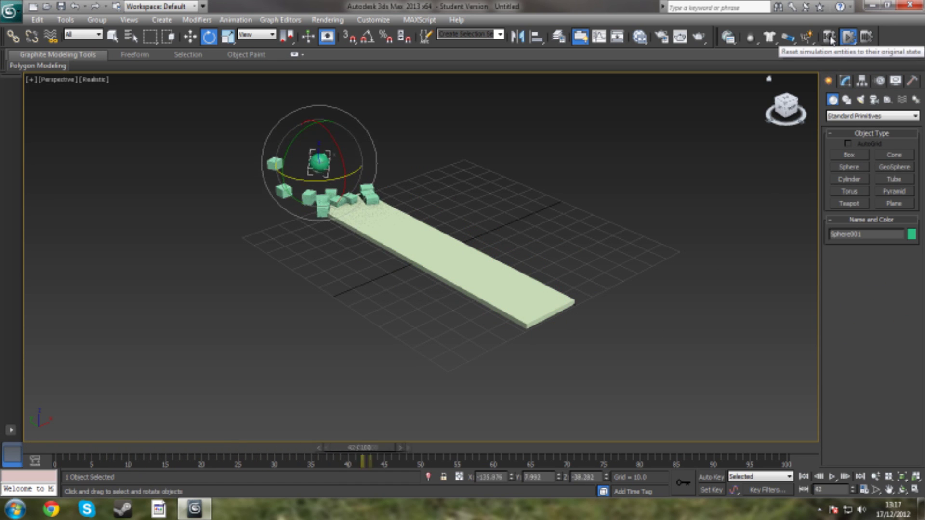
- Reset, play, then reset the MassFX simulation as the sphere smashes the cardboard wall
{"action": "left_click", "coordinate": [829, 37]}
{"action": "left_click", "coordinate": [847, 38]}
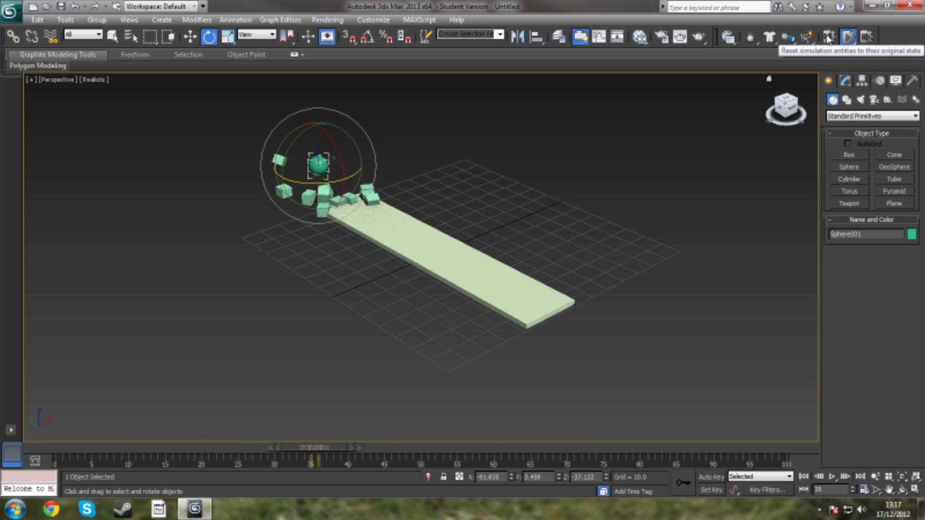
{"action": "left_click", "coordinate": [829, 37]}
{"action": "middle_click_drag", "start_coordinate": [680, 149], "coordinate": [441, 233], "text": "alt"}
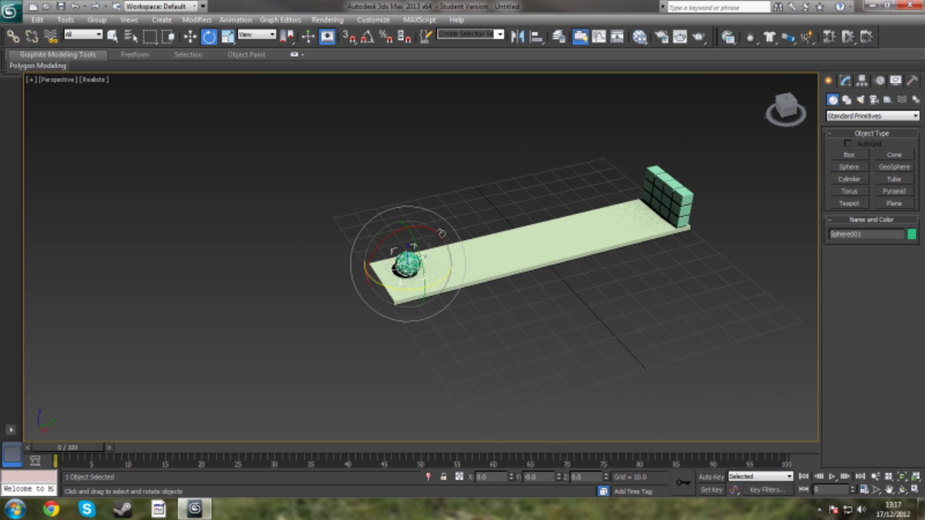
{"action": "middle_click_drag", "start_coordinate": [541, 192], "coordinate": [634, 231], "text": "alt"}
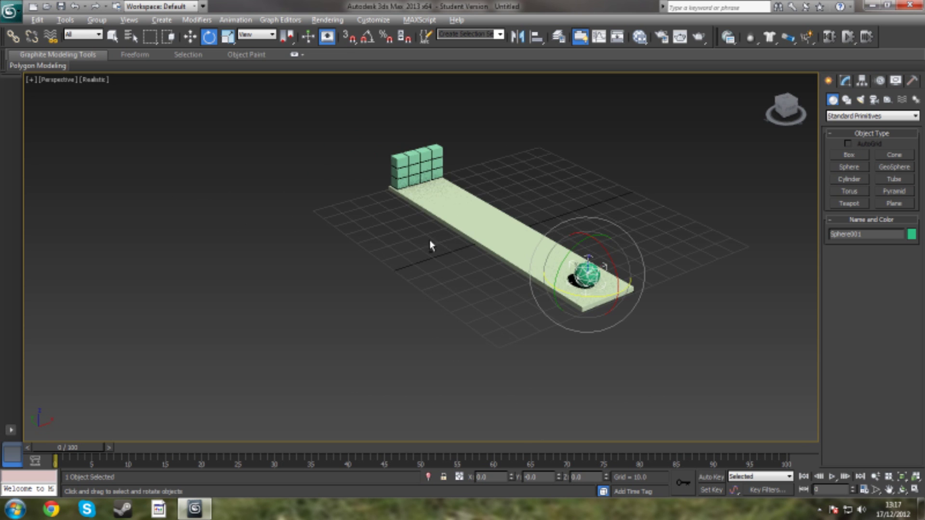
{"action": "middle_click_drag", "start_coordinate": [429, 243], "coordinate": [363, 192], "text": "alt"}
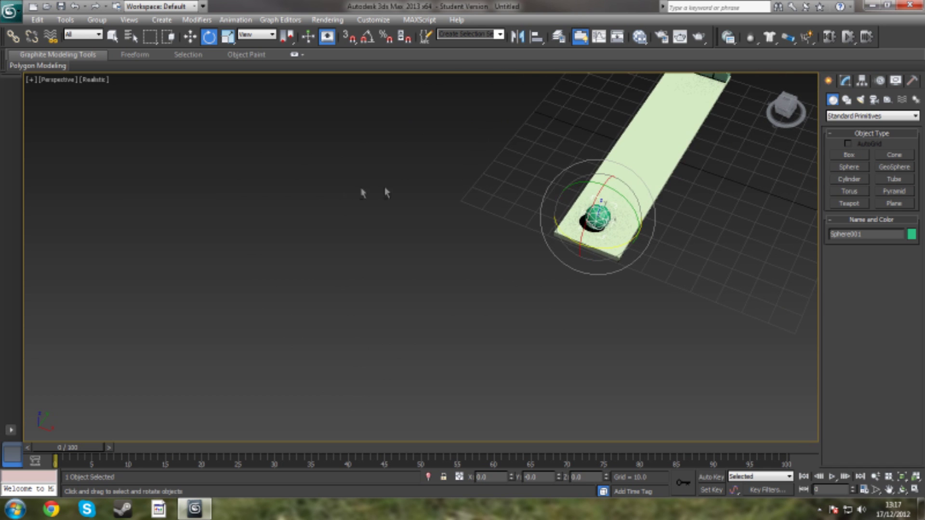
{"action": "middle_click_drag", "start_coordinate": [723, 217], "coordinate": [540, 285]}
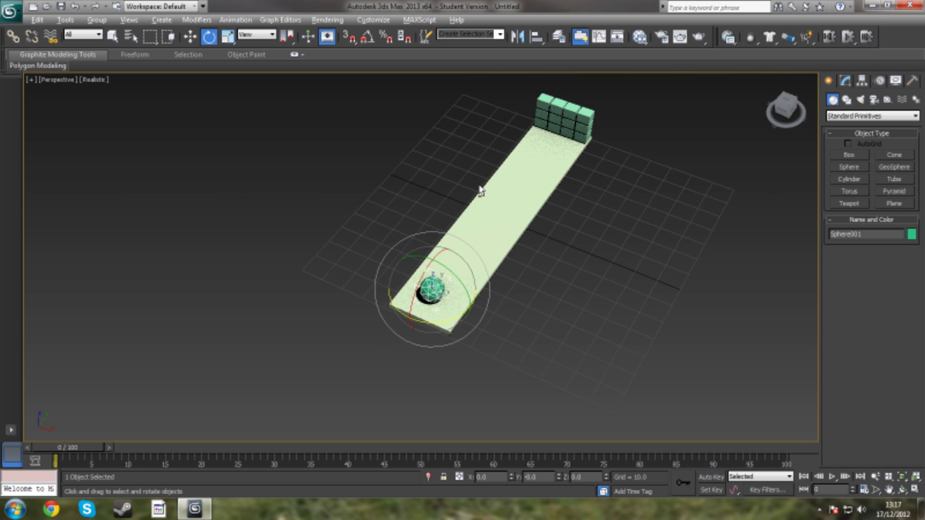
{"action": "middle_click_drag", "start_coordinate": [481, 191], "coordinate": [653, 173], "text": "alt"}
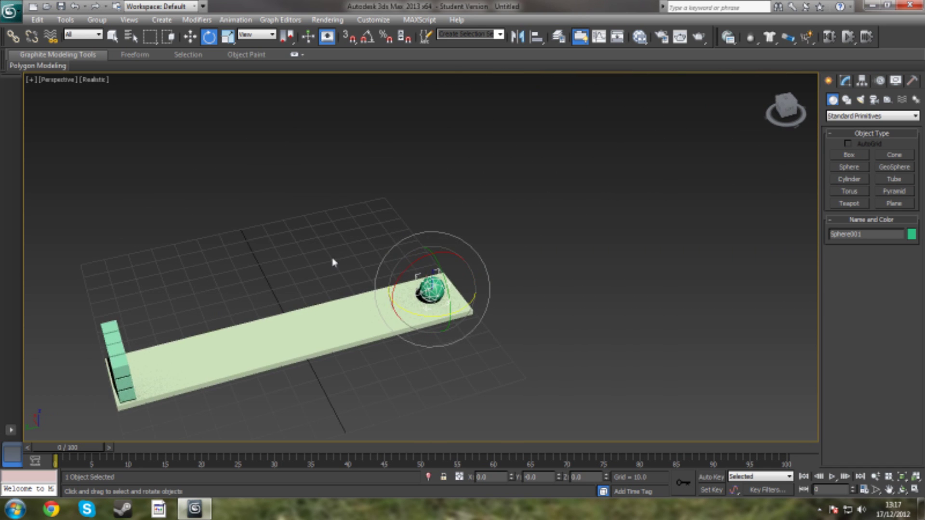
{"action": "middle_click_drag", "start_coordinate": [333, 263], "coordinate": [331, 215]}
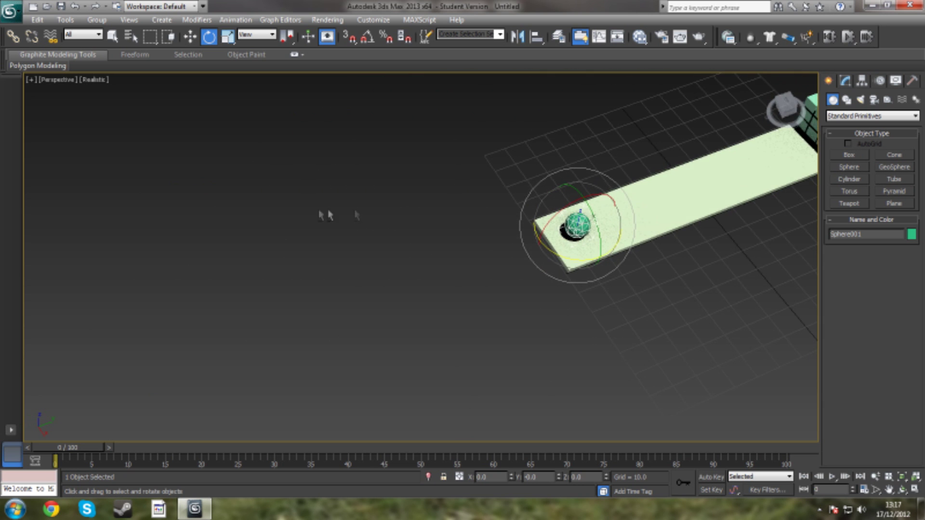
{"action": "middle_click_drag", "start_coordinate": [697, 198], "coordinate": [614, 203]}
{"action": "middle_click_drag", "start_coordinate": [490, 256], "coordinate": [692, 223]}
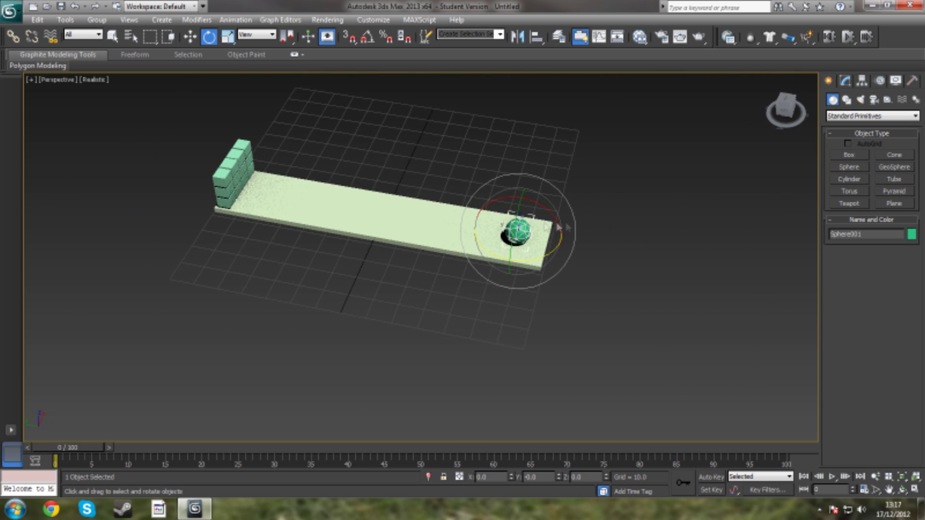
{"action": "middle_click_drag", "start_coordinate": [397, 217], "coordinate": [250, 218], "text": "alt"}
{"action": "middle_click_drag", "start_coordinate": [610, 205], "coordinate": [465, 234], "text": "alt"}
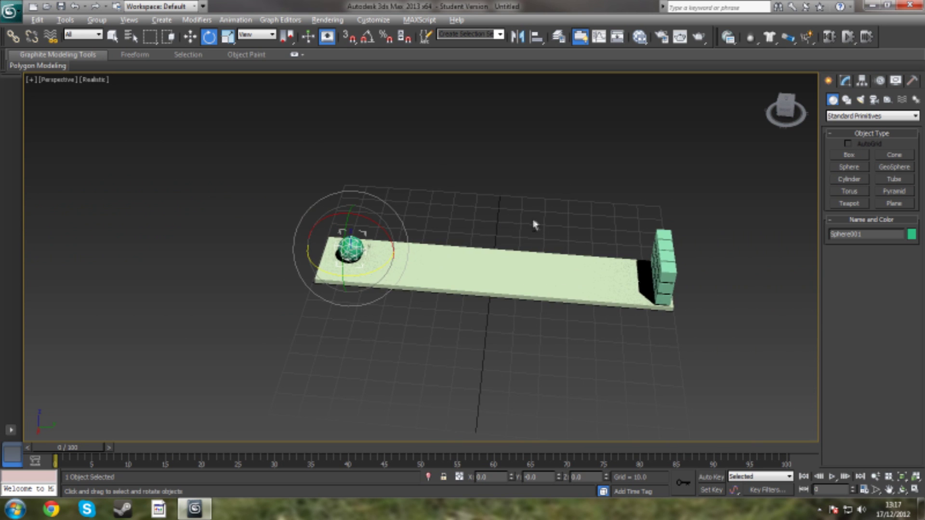
{"action": "middle_click_drag", "start_coordinate": [534, 225], "coordinate": [666, 155], "text": "alt"}
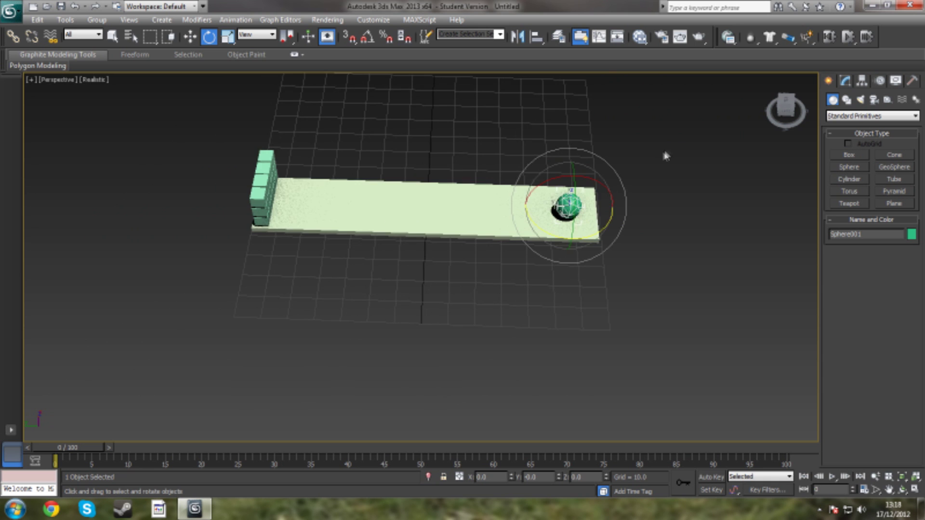
{"action": "middle_click_drag", "start_coordinate": [463, 190], "coordinate": [660, 200], "text": "alt"}
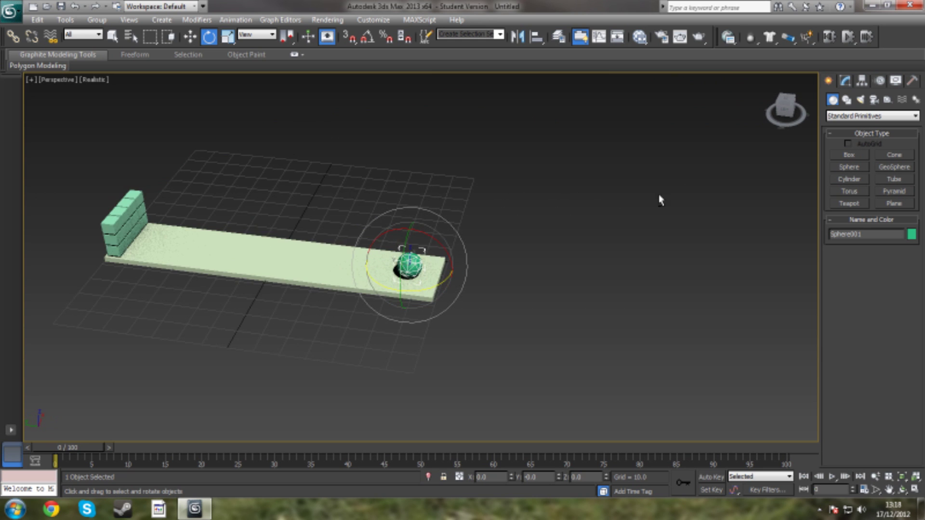
{"action": "middle_click_drag", "start_coordinate": [330, 239], "coordinate": [373, 214]}
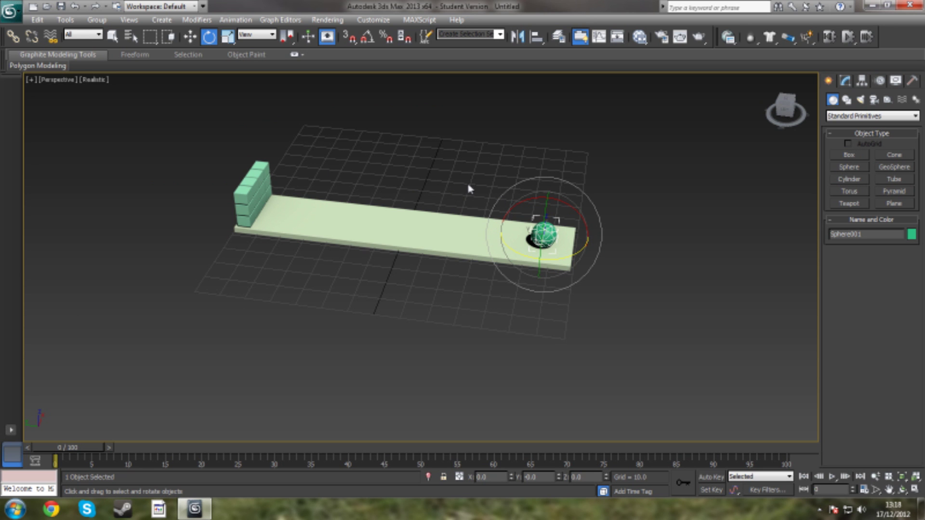
{"action": "middle_click_drag", "start_coordinate": [470, 189], "coordinate": [582, 216], "text": "alt"}
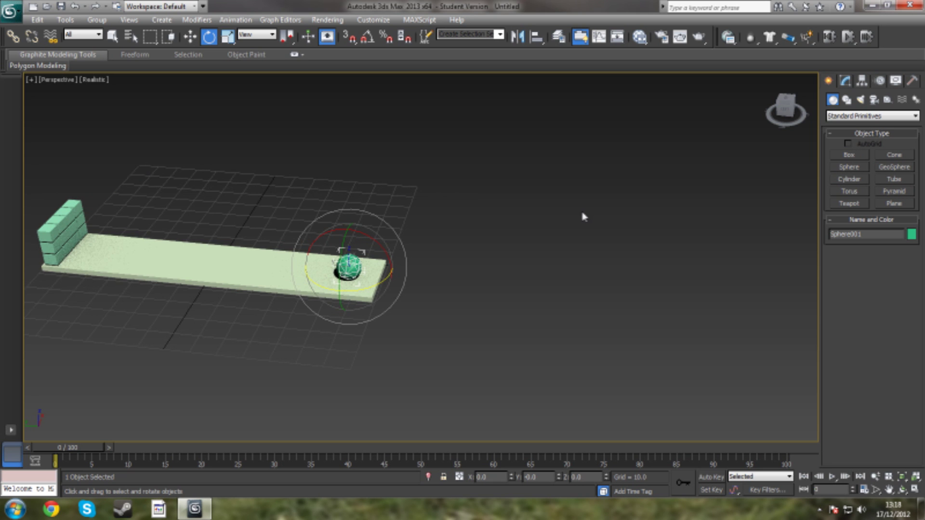
{"action": "middle_click_drag", "start_coordinate": [488, 258], "coordinate": [661, 231]}
{"action": "middle_click_drag", "start_coordinate": [608, 198], "coordinate": [598, 223], "text": "alt"}
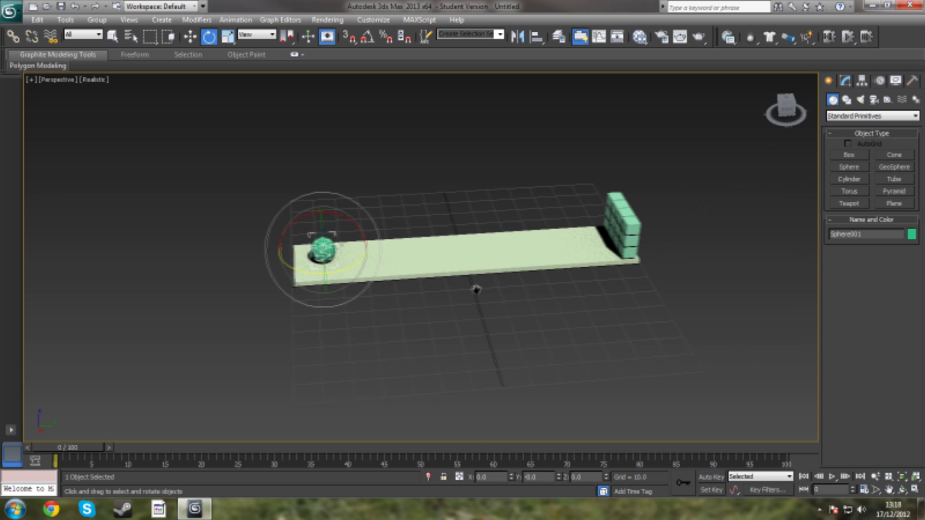